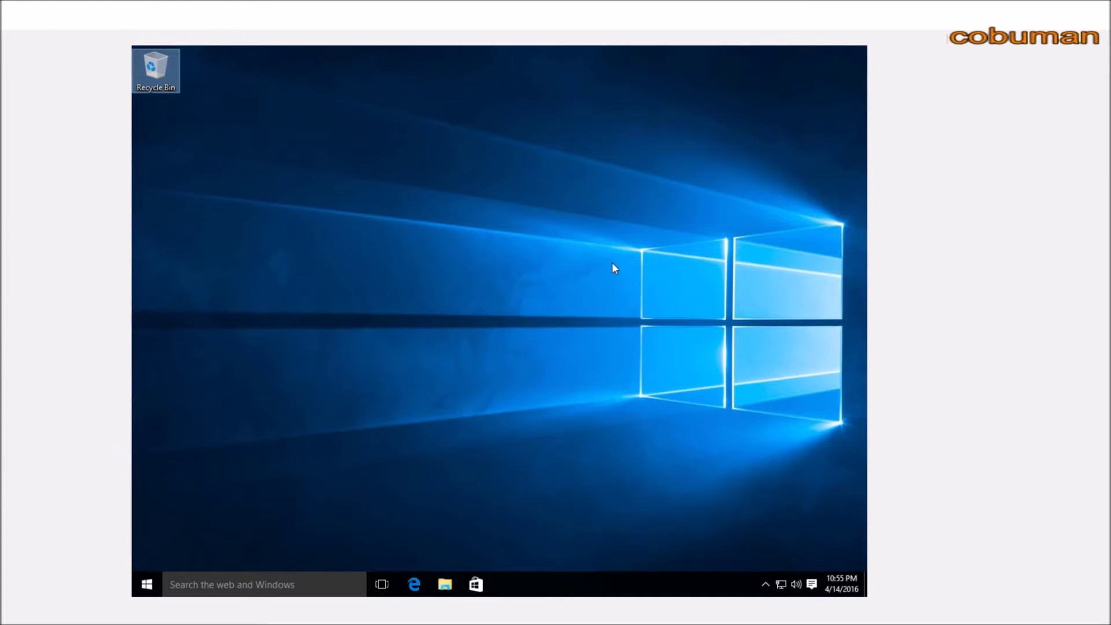
right_click(514, 207)
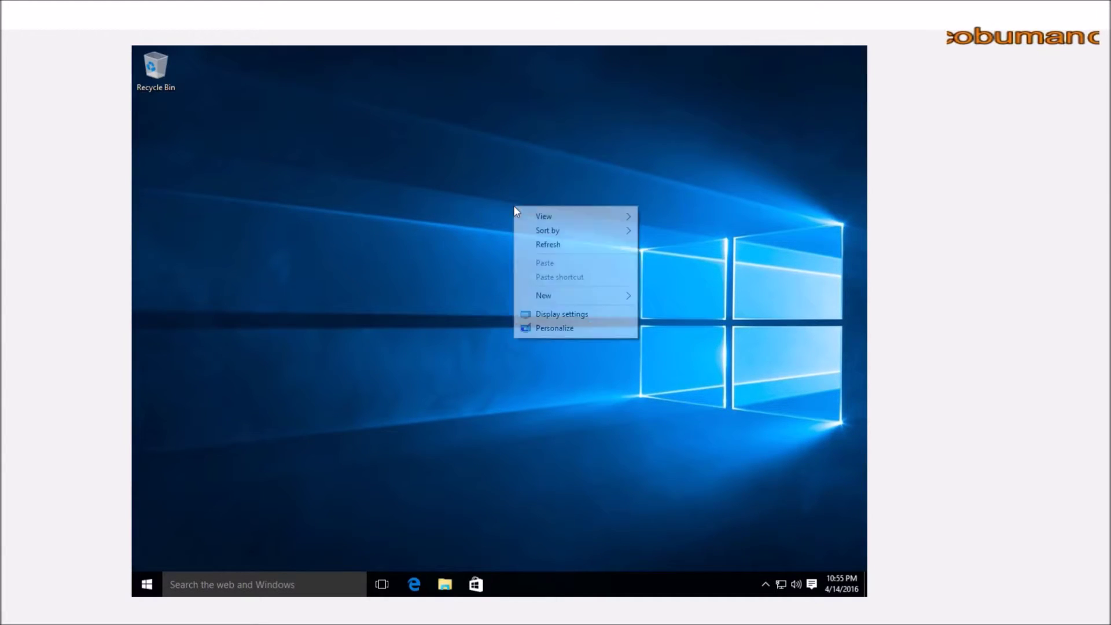
left_click(377, 180)
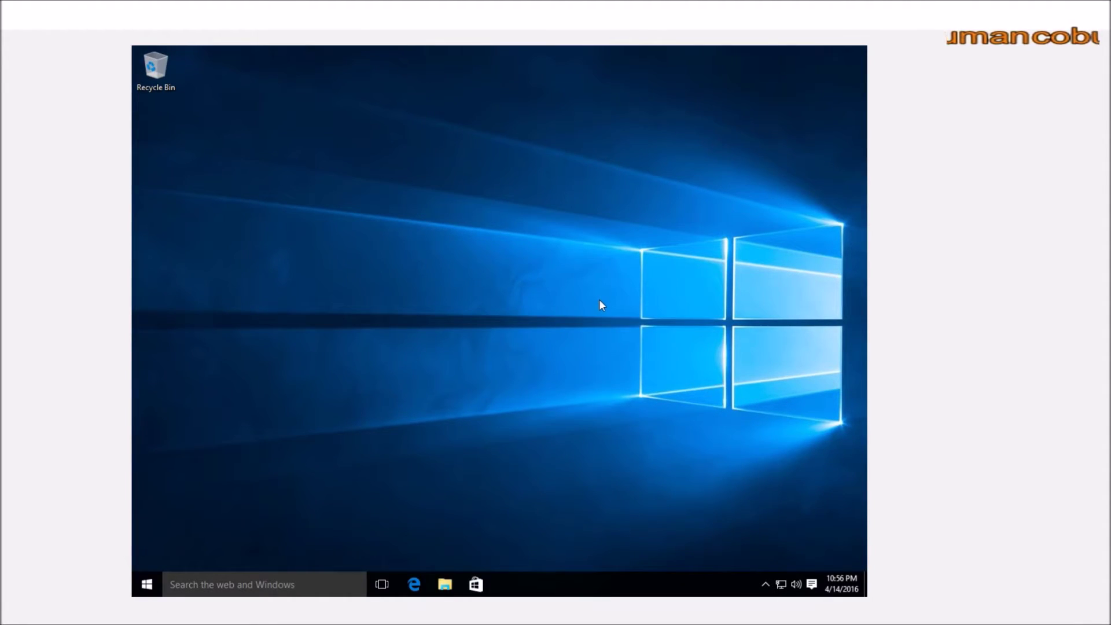
Create a new text document on the desktop and name it "to delete".
right_click(599, 303)
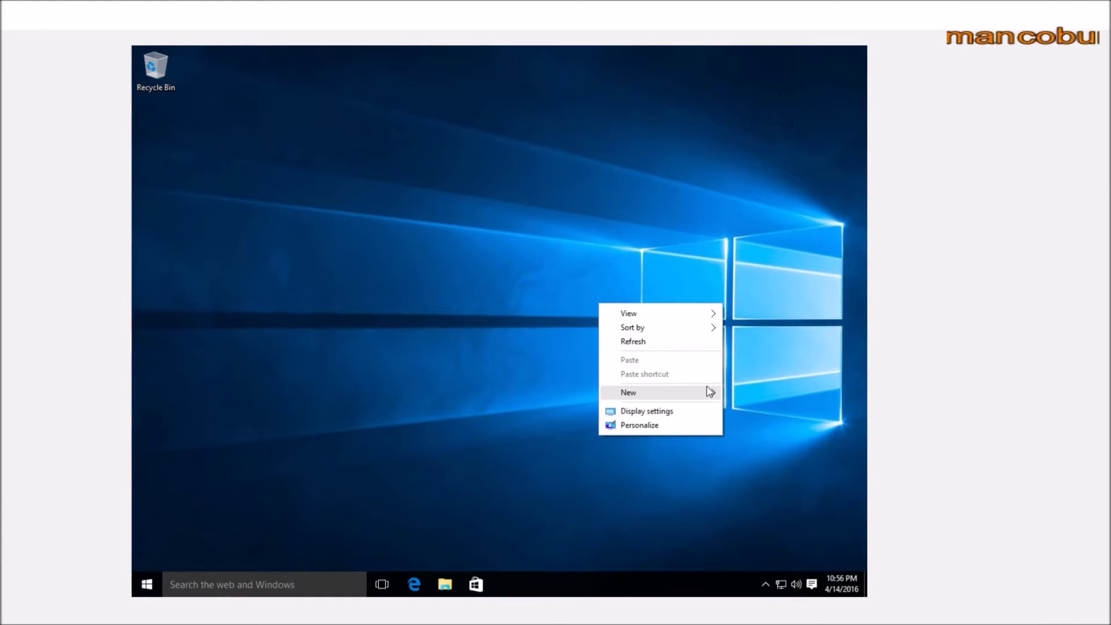
mouse_move(705, 391)
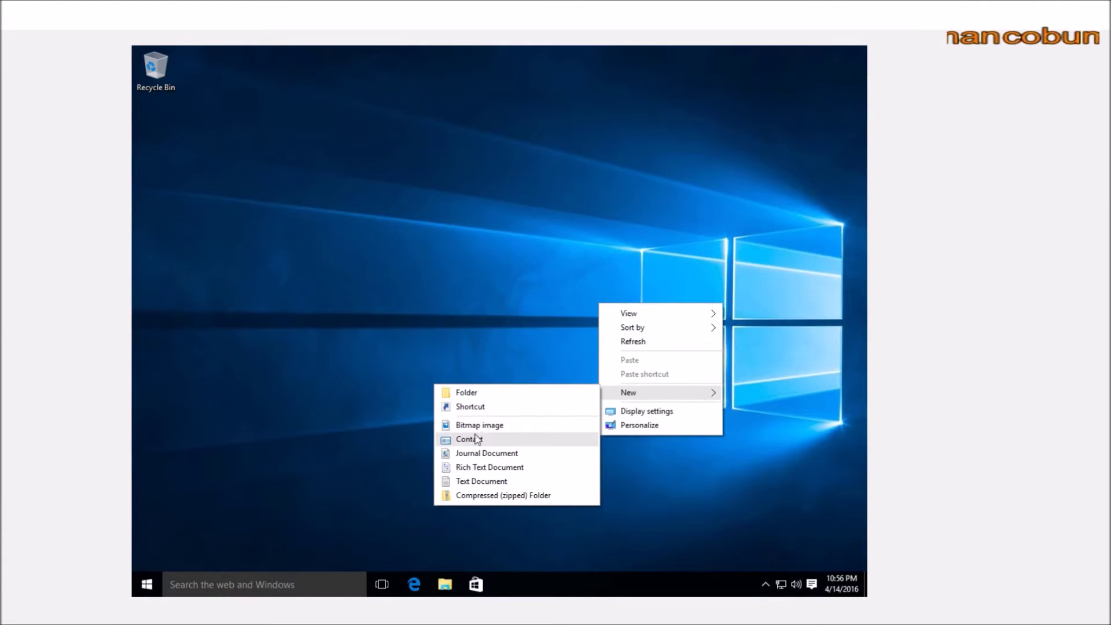
left_click(492, 483)
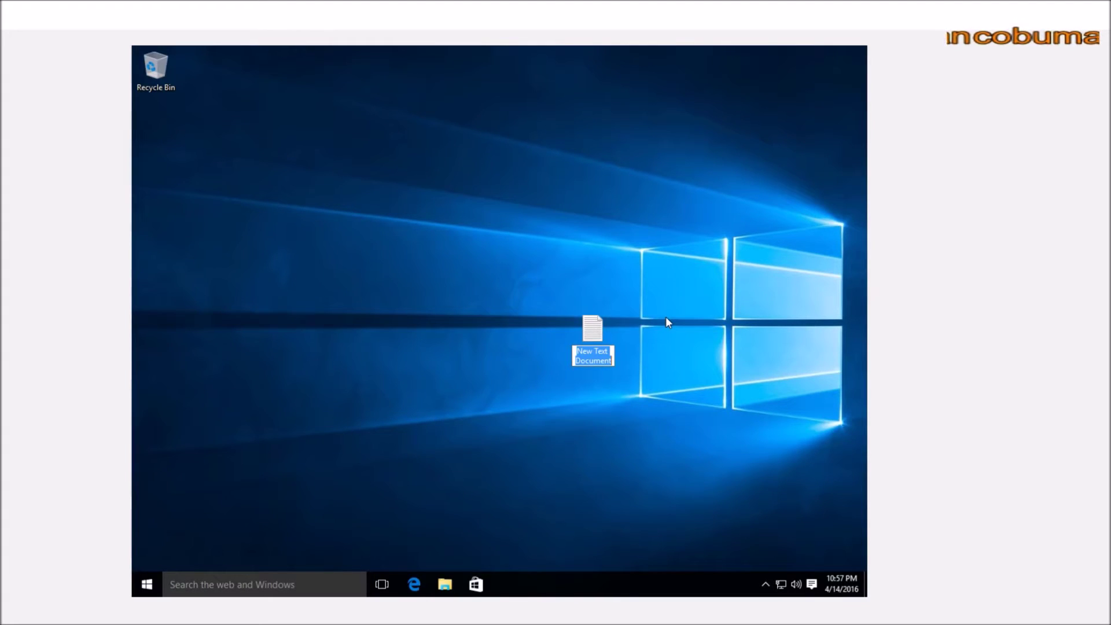
type("to delete")
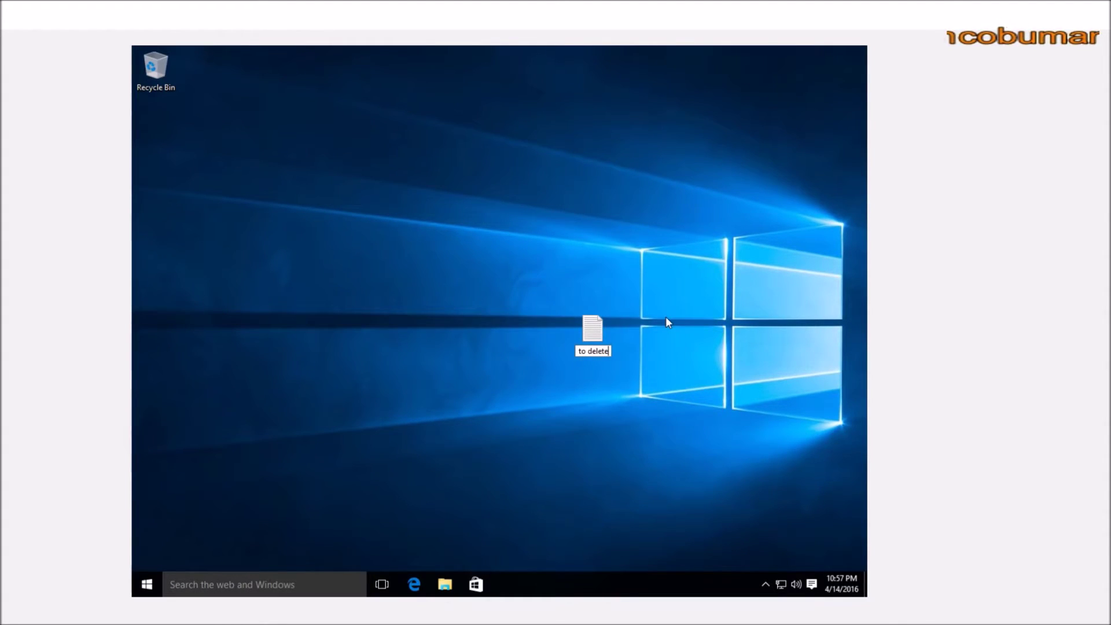
key("Return")
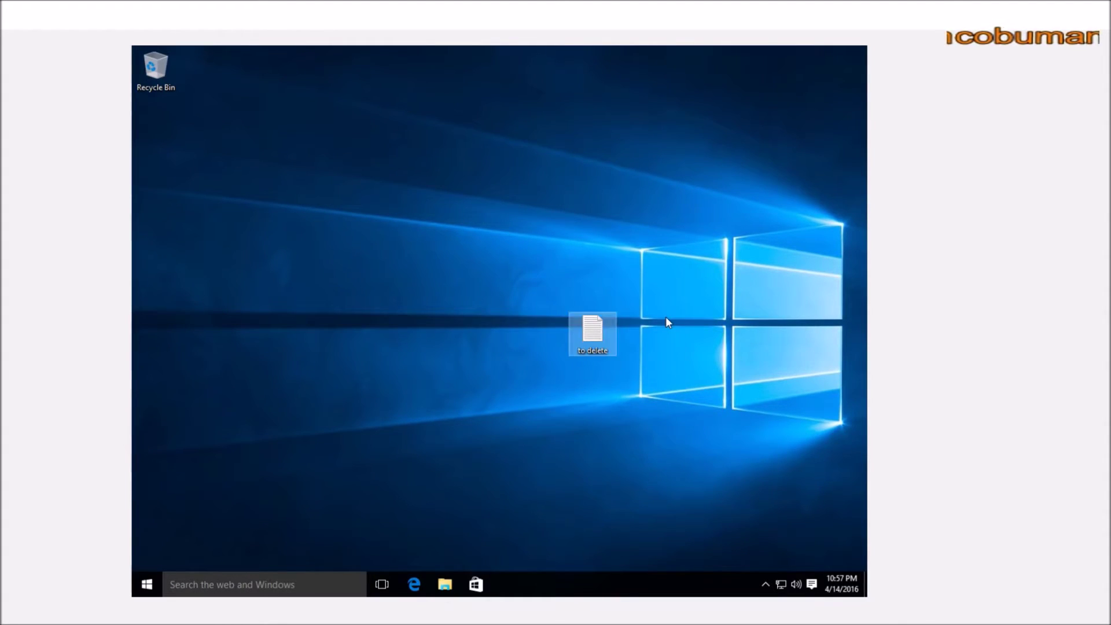
Delete the "to delete" text document from the desktop and empty the Recycle Bin to remove it permanently.
right_click(599, 342)
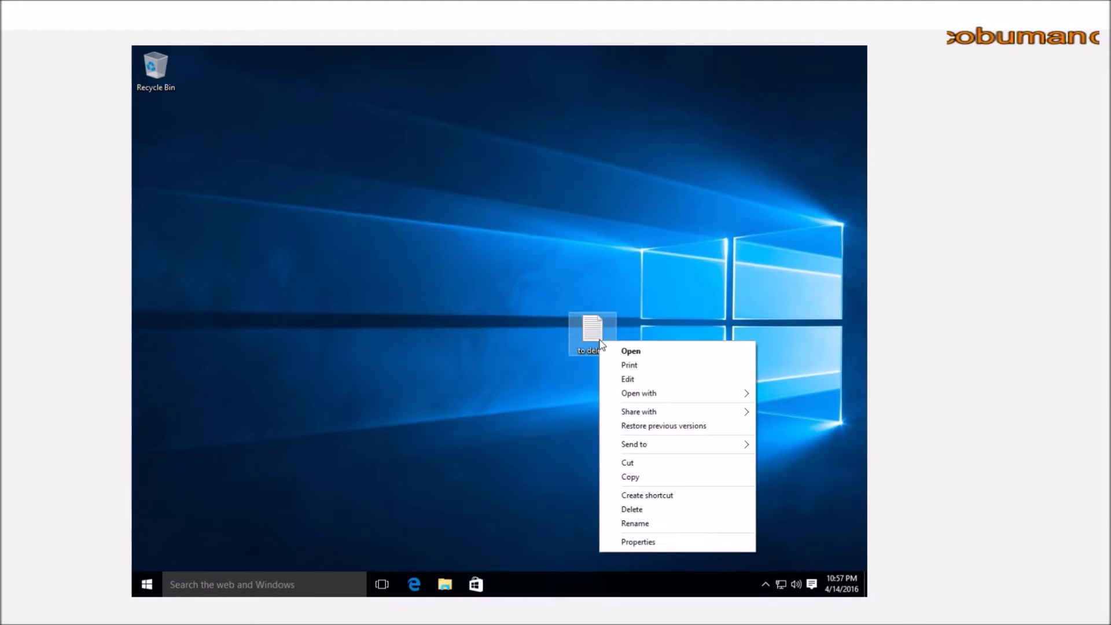
left_click(660, 510)
double_click(151, 68)
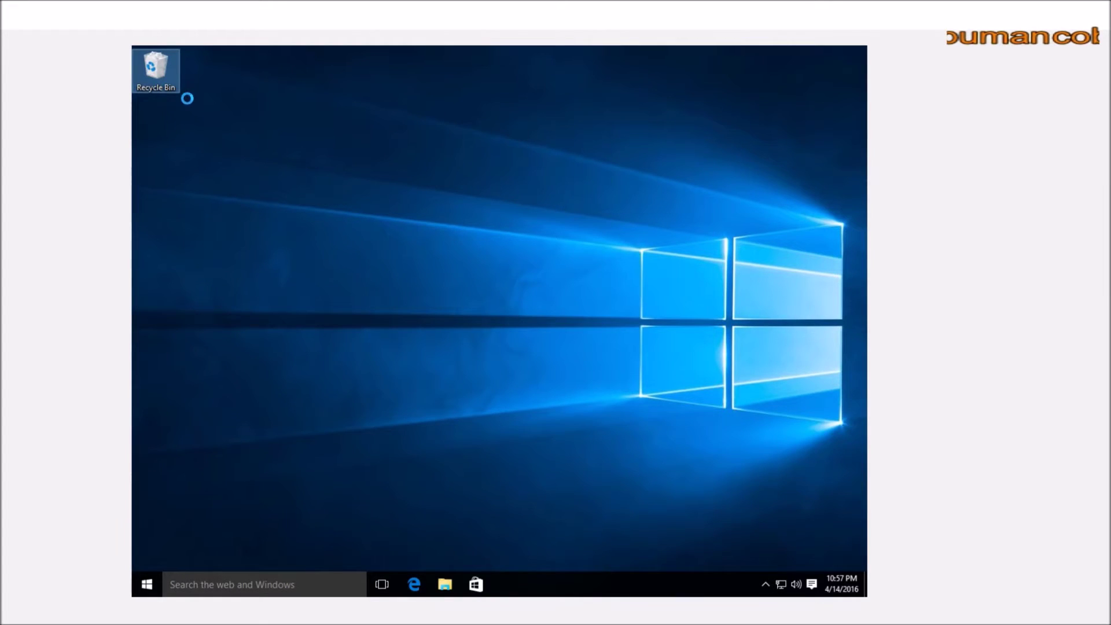
right_click(152, 69)
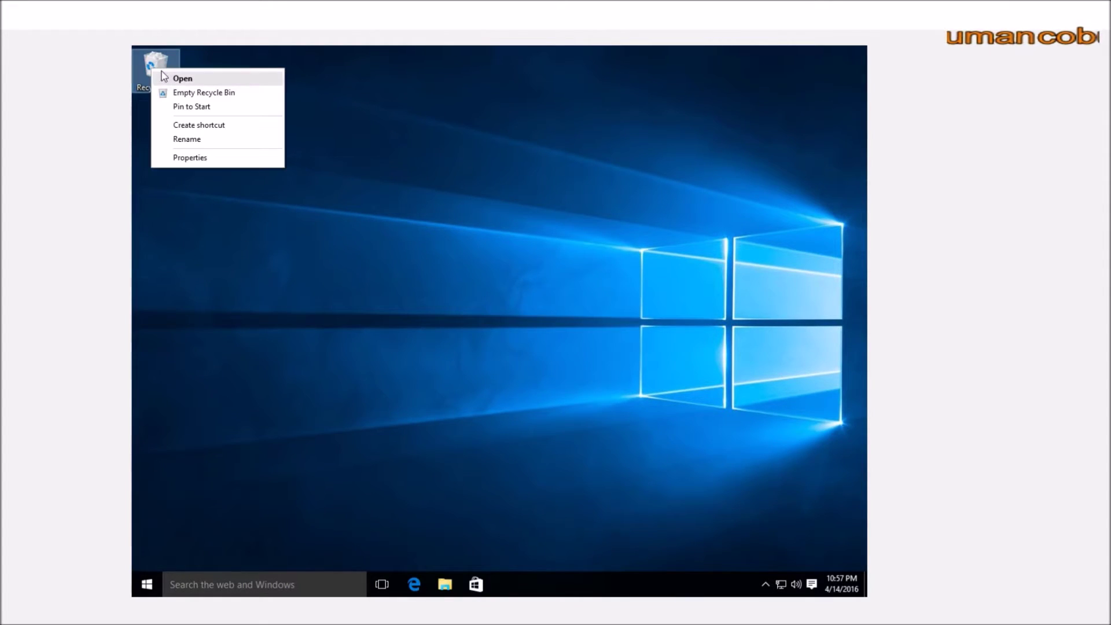
left_click(185, 93)
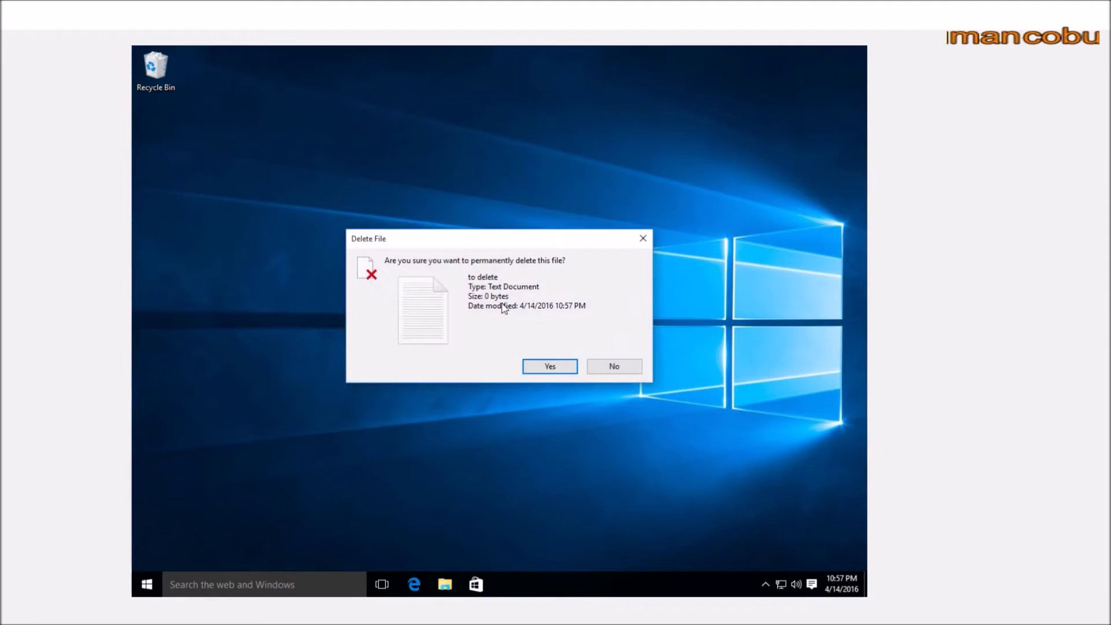
left_click(544, 367)
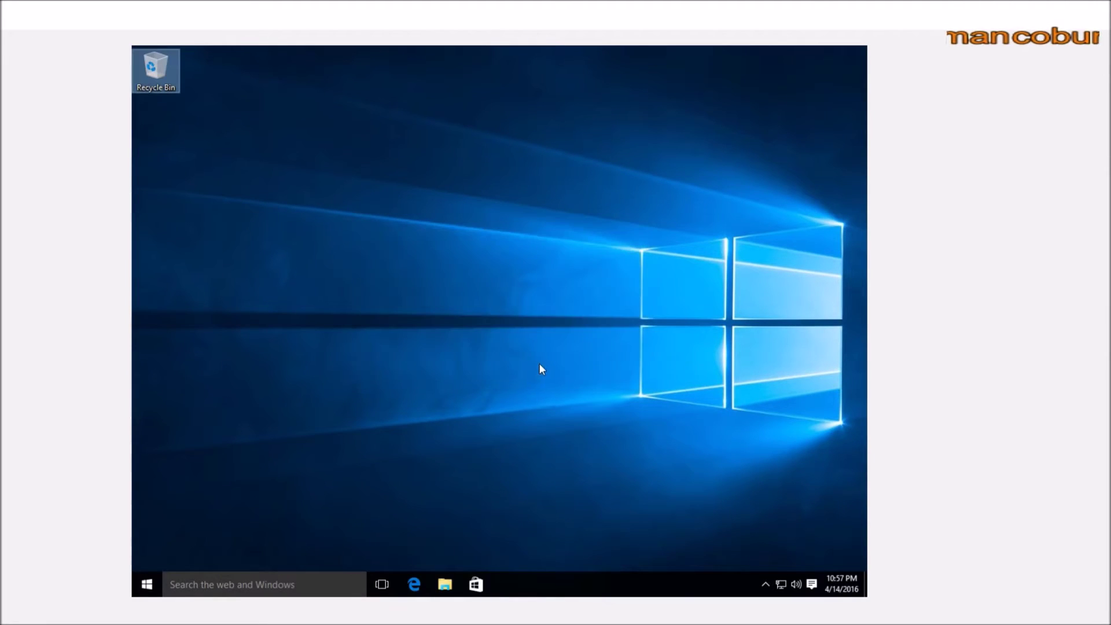
left_click(490, 237)
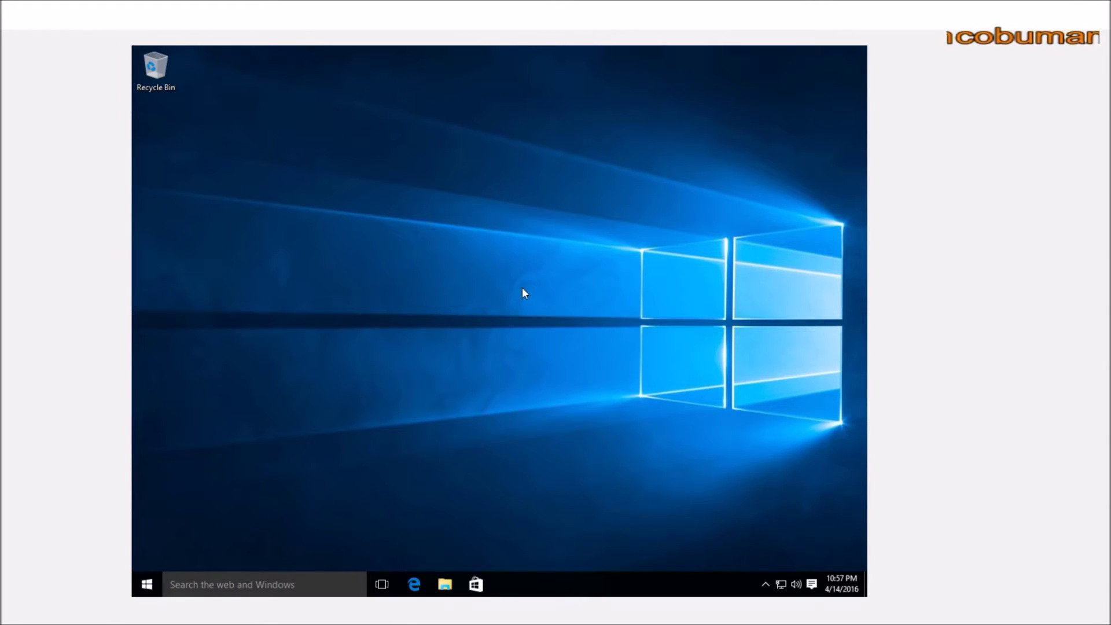
Search Windows for "system" and open the System page of Control Panel.
left_click(276, 585)
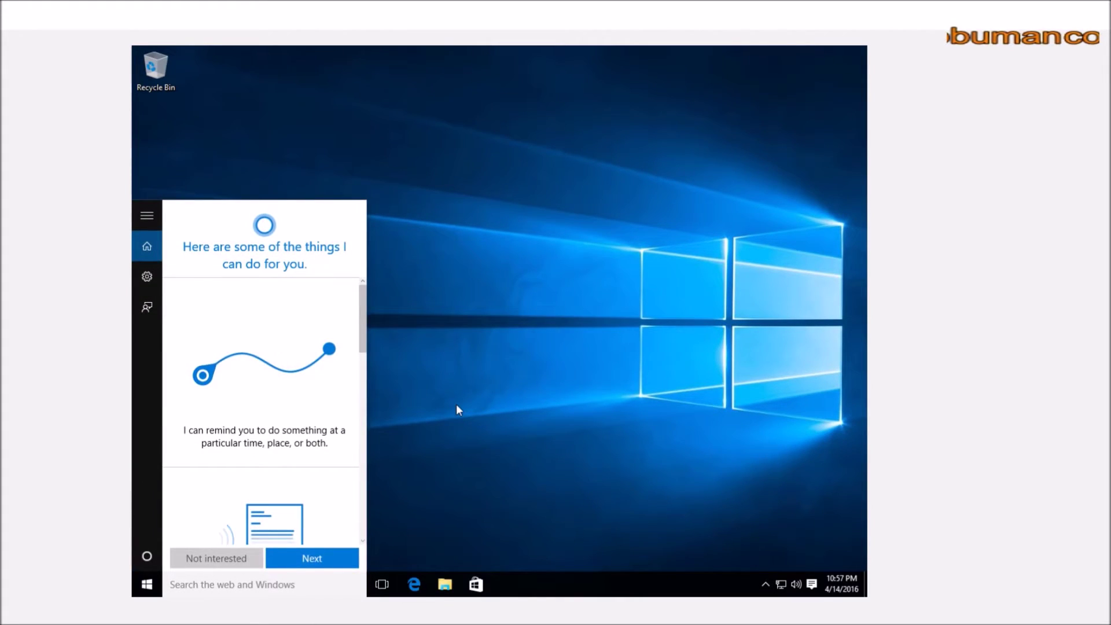
type("system")
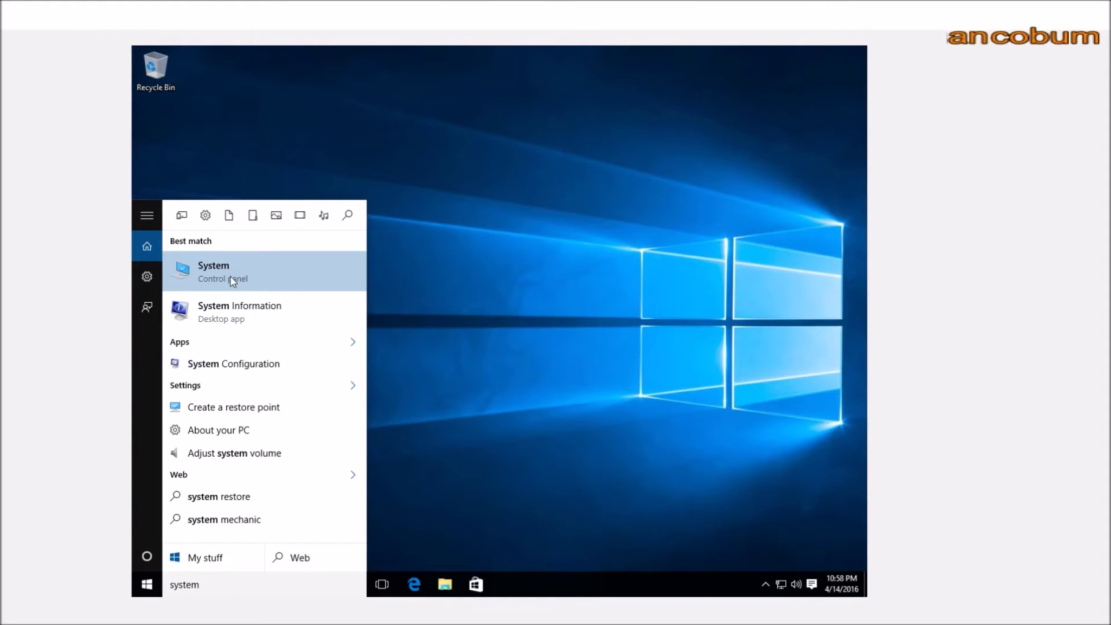
left_click(195, 272)
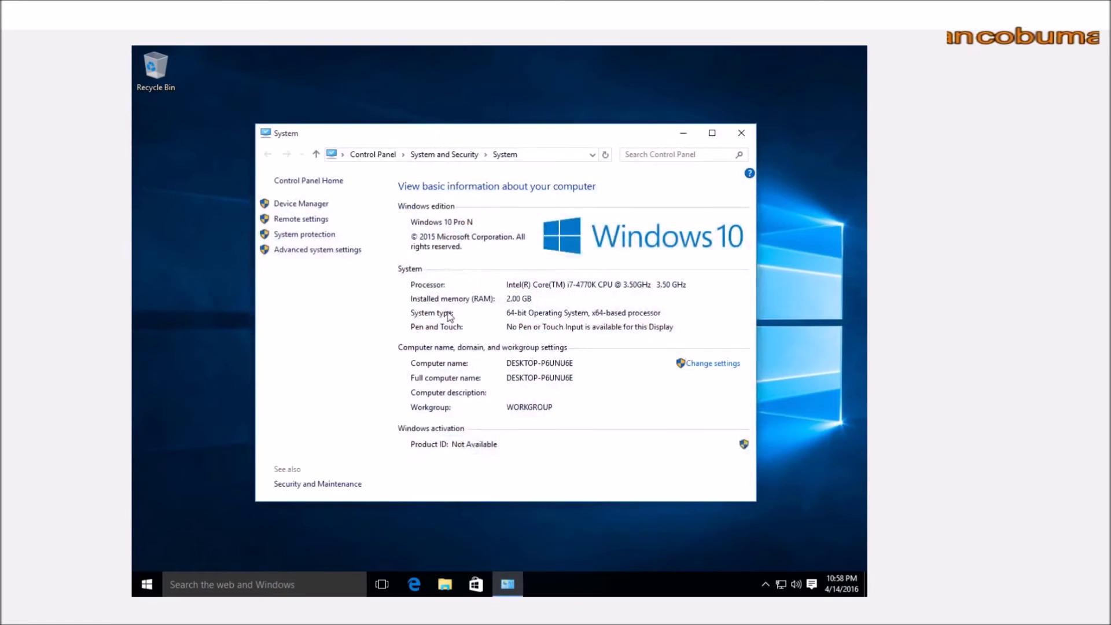
Open the advanced system settings, authorising with the administrator password, and show the System Protection settings.
left_click(337, 250)
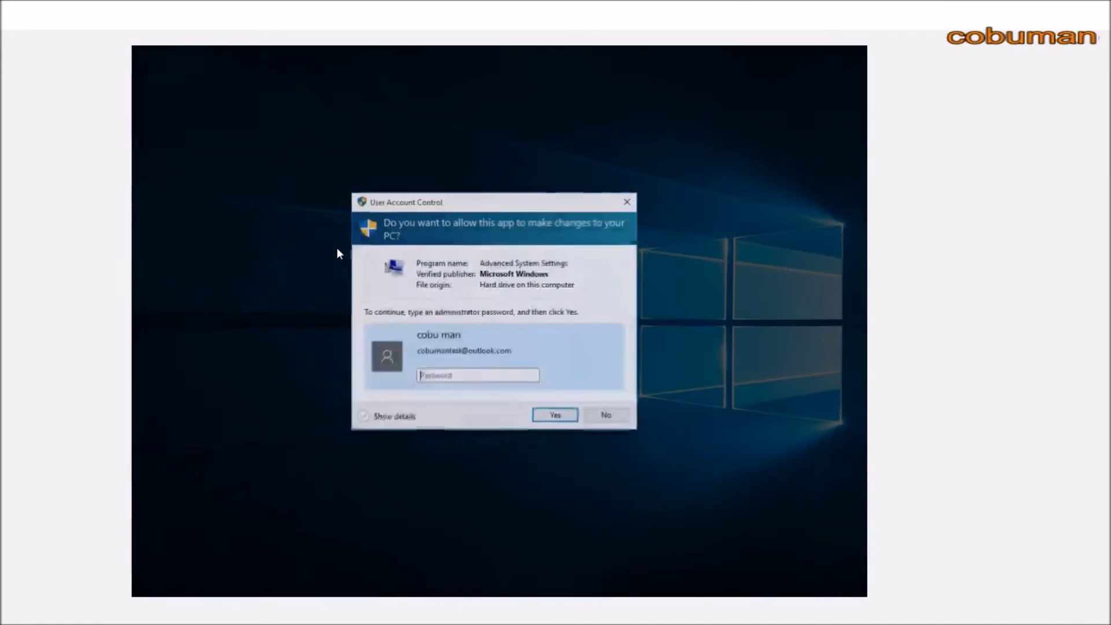
type("••••••••")
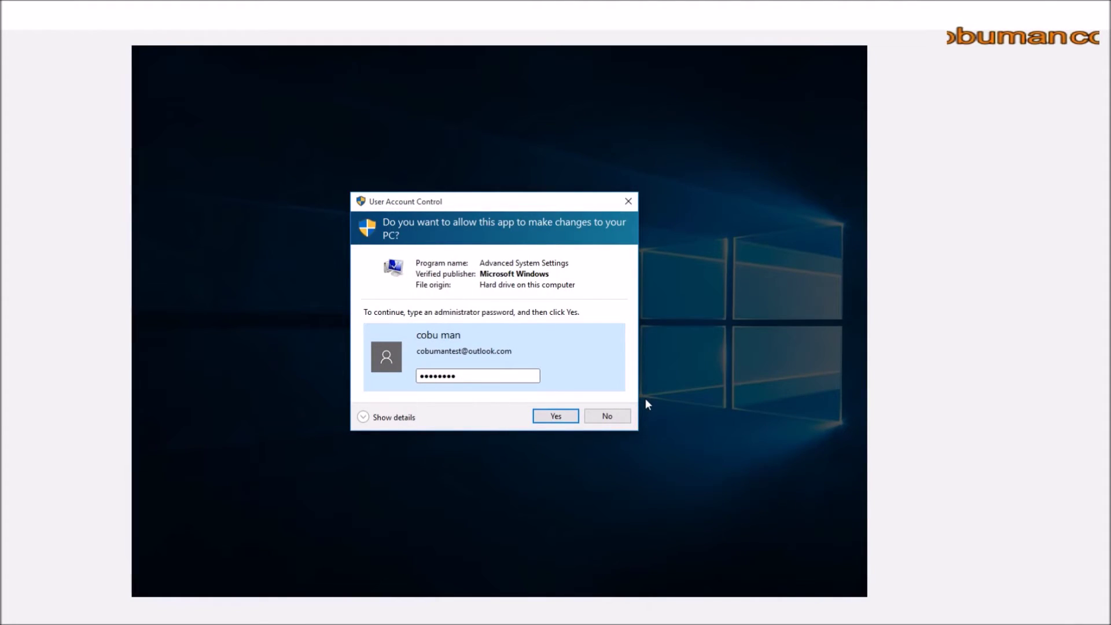
key("Return")
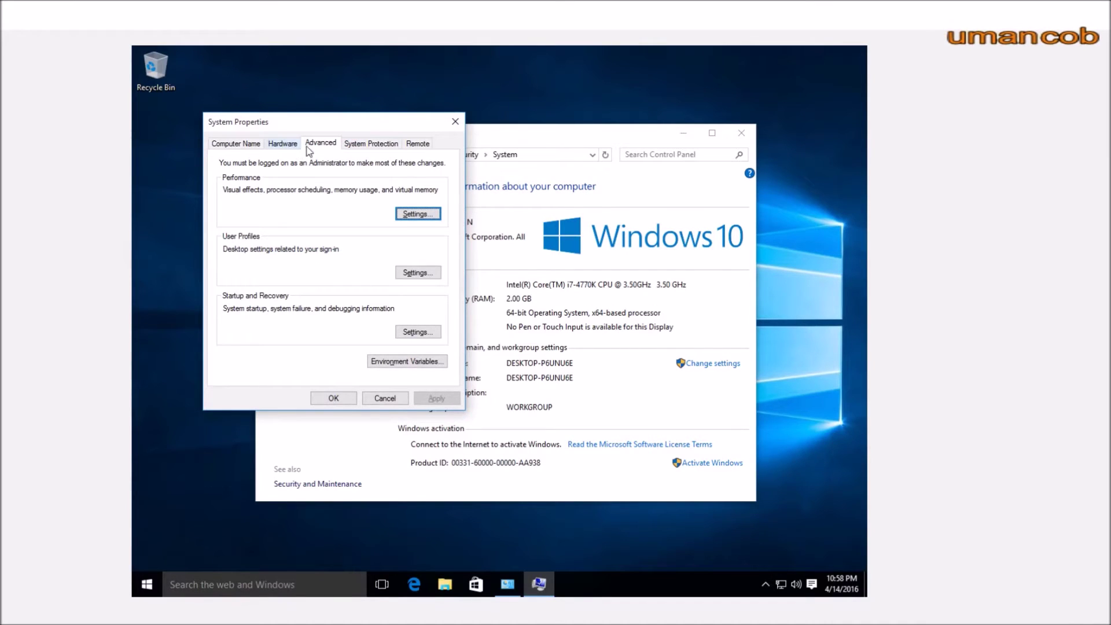
left_click(368, 146)
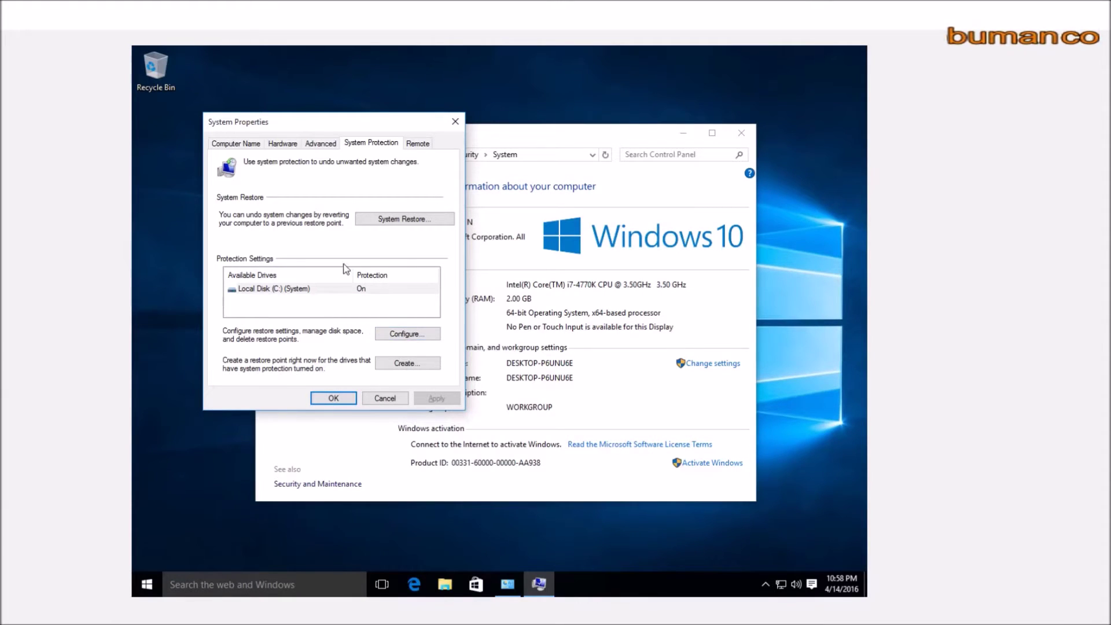
Configure Local Disk (C:) with system protection turned on and a maximum disk usage of 24% (7.65 GB), and apply it.
left_click(404, 336)
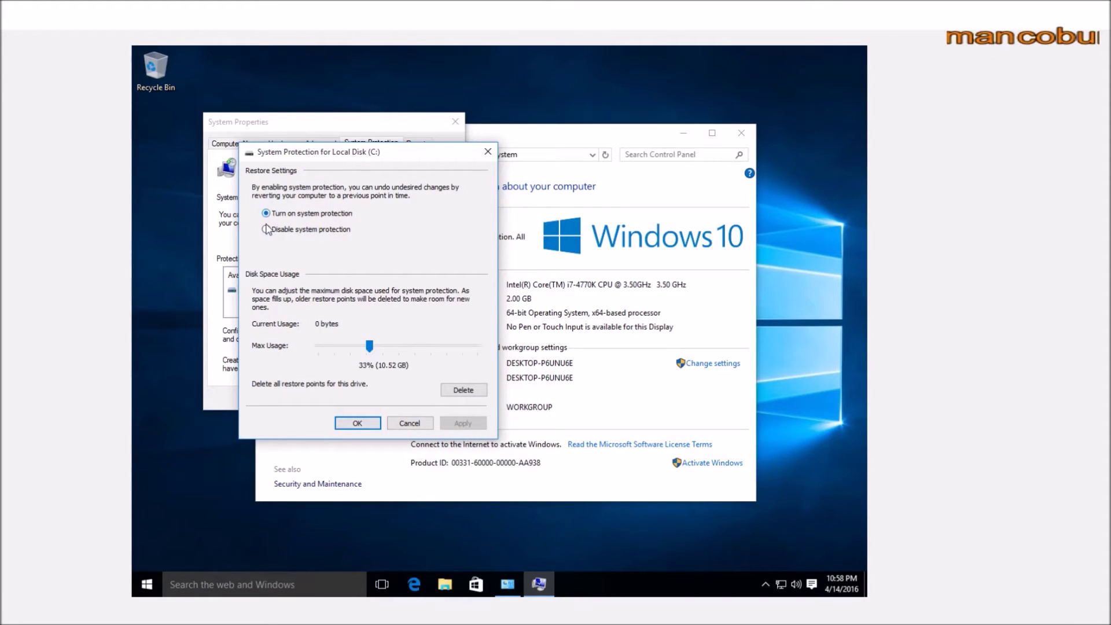
left_click(268, 231)
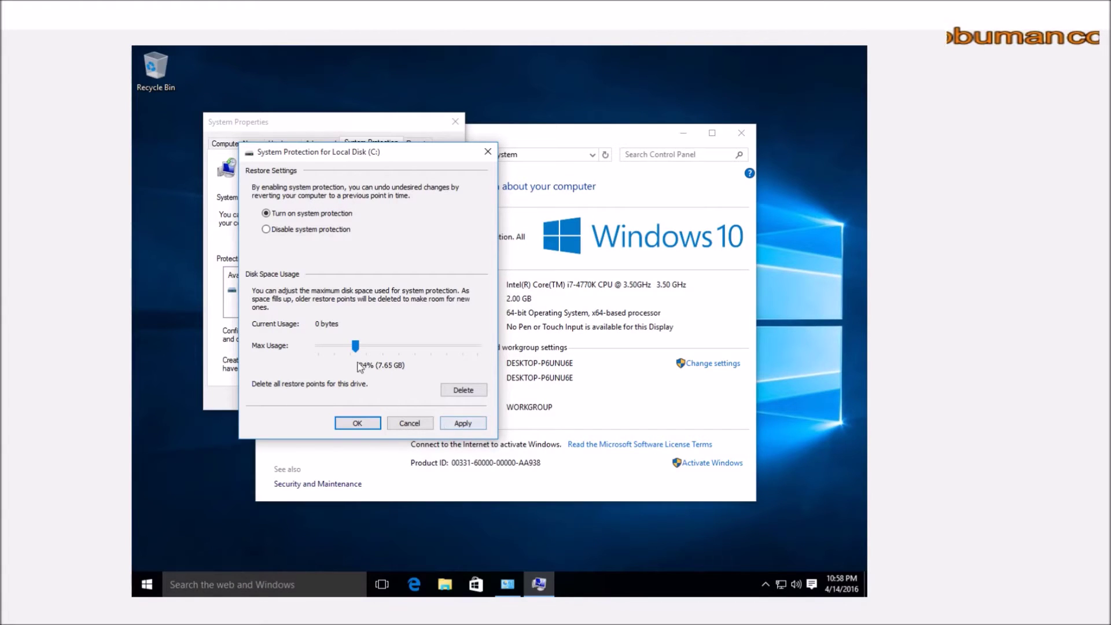
left_click(462, 425)
left_click(357, 423)
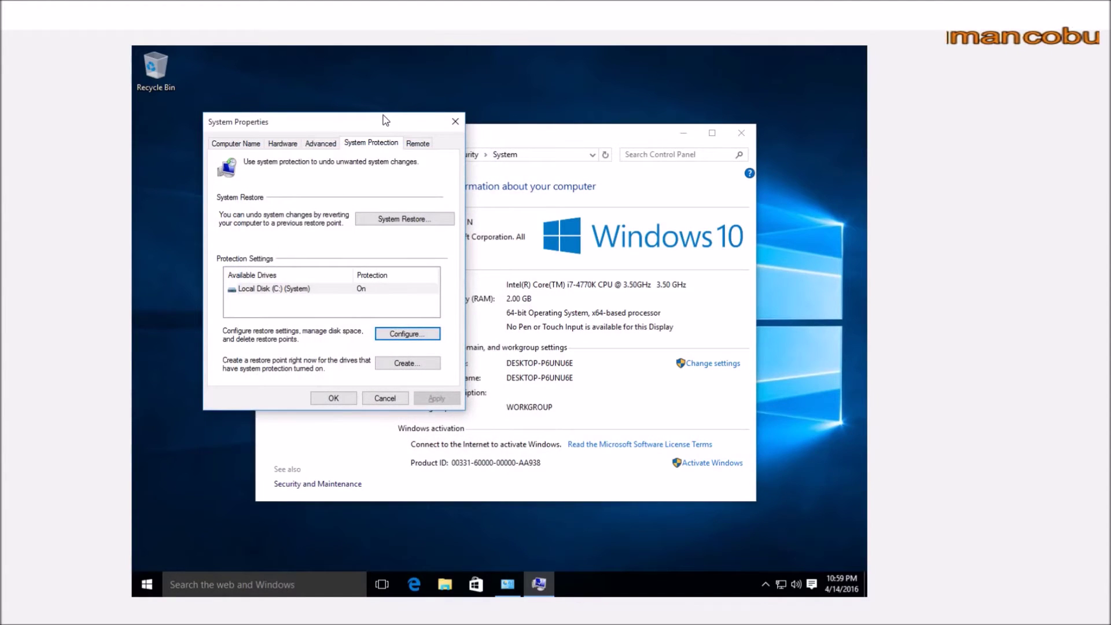
Move the System Properties dialog clear of the System window, select Local Disk (C:) and close the System window.
left_click_drag(378, 119, 778, 54)
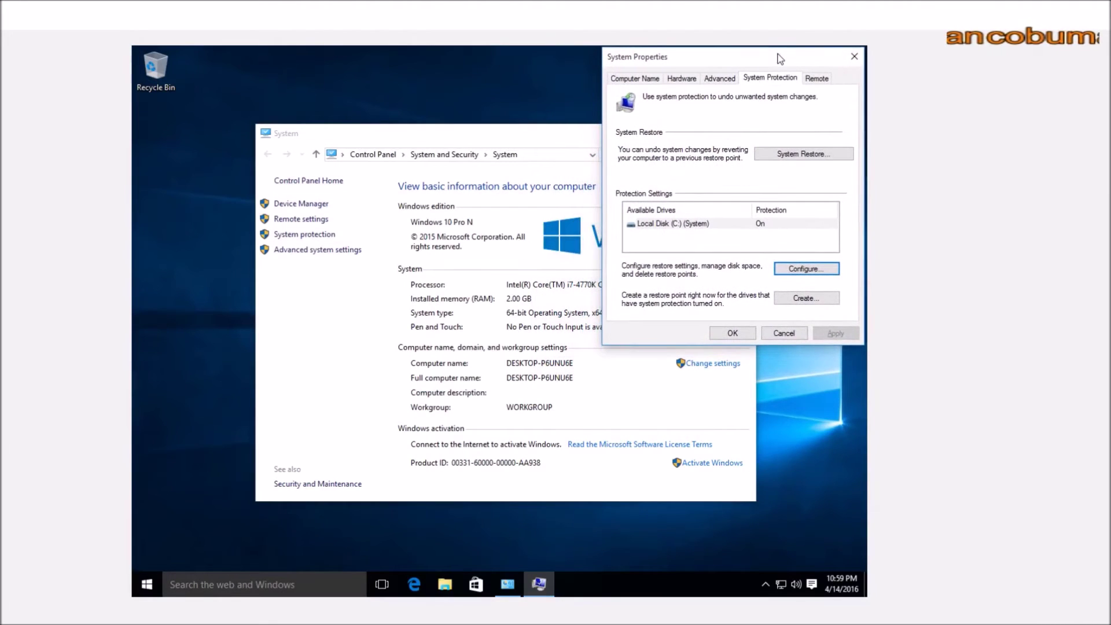
left_click(709, 227)
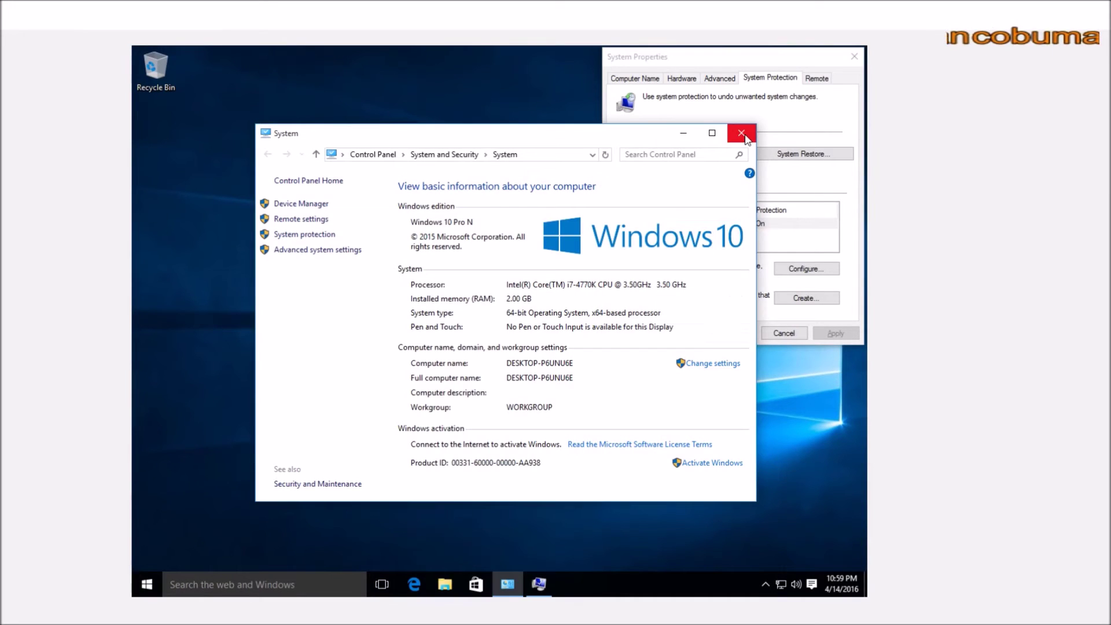
left_click(742, 133)
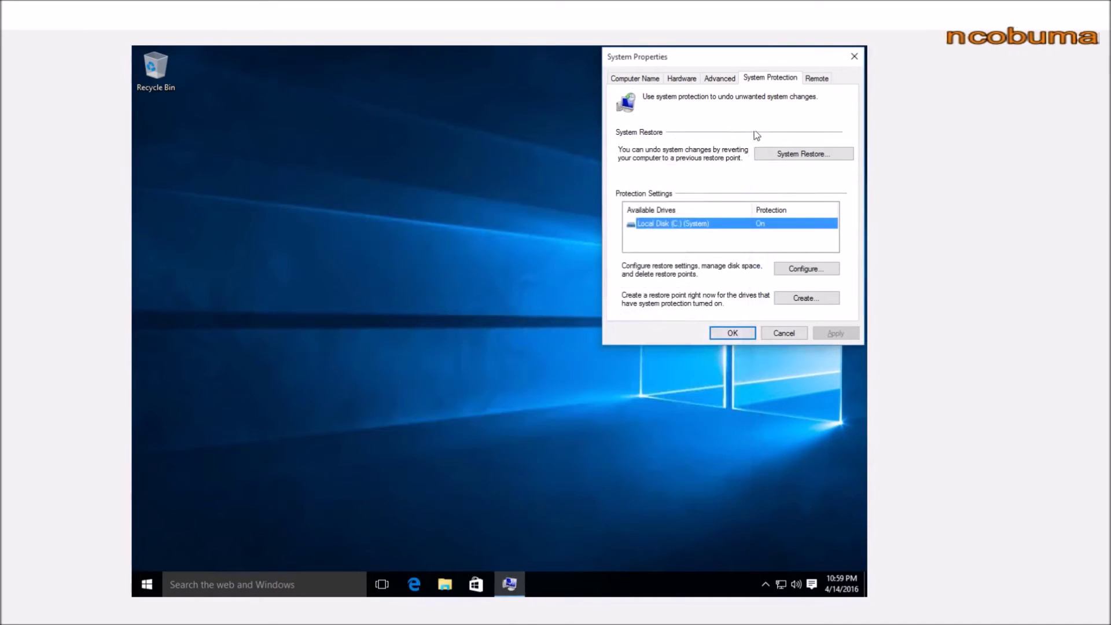
Search Windows for "create" to locate the Create a restore point setting.
left_click(221, 586)
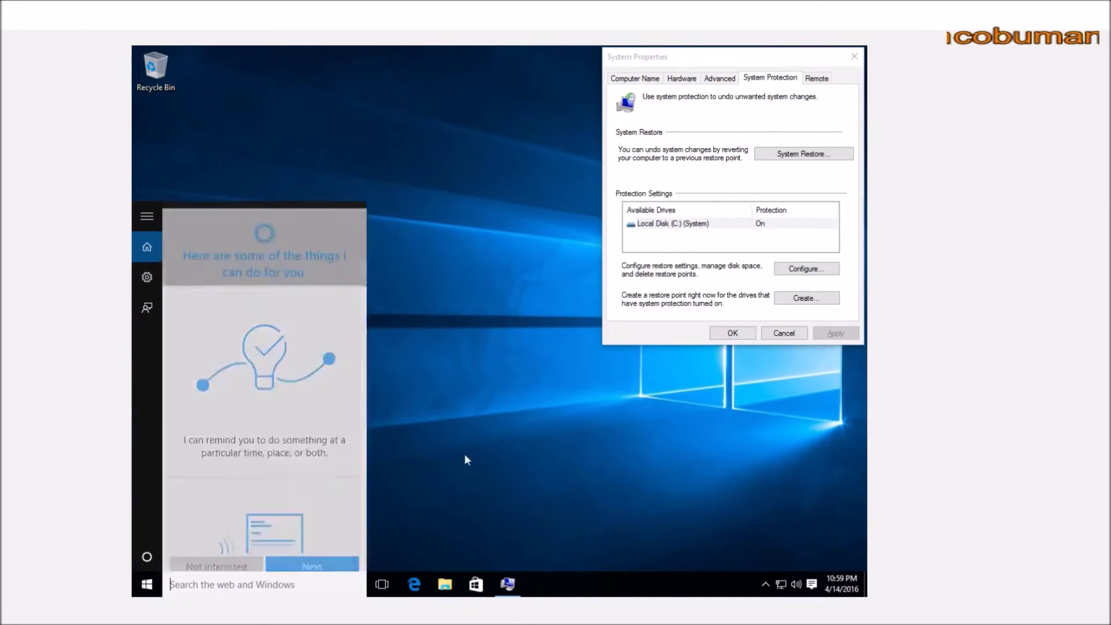
type("creat")
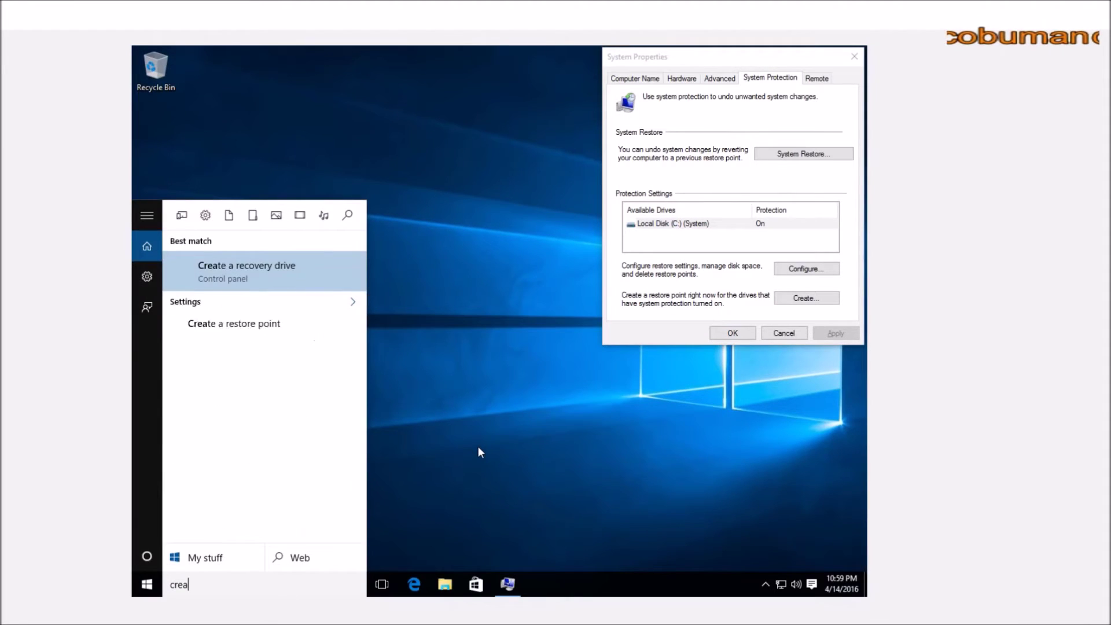
type("e")
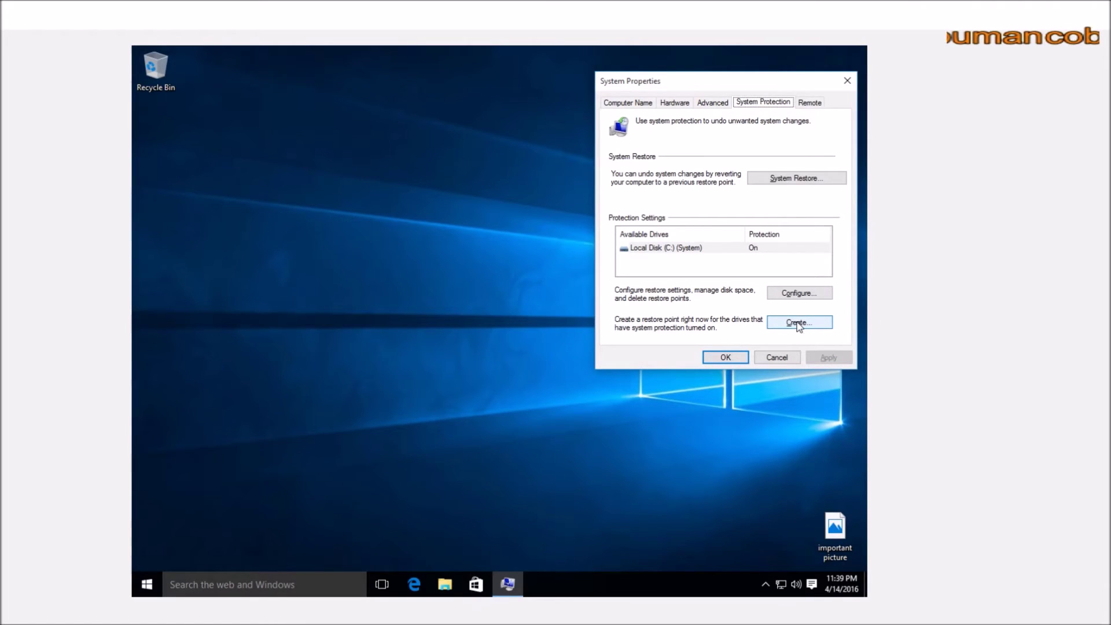
Create a restore point with the description "teste".
left_click(797, 324)
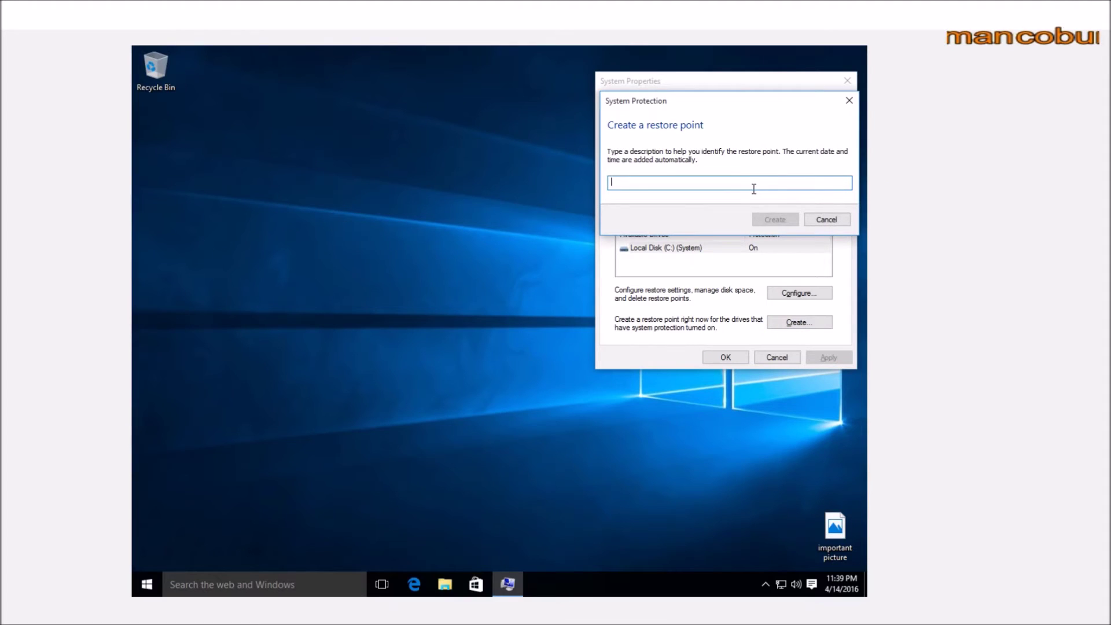
type("teste")
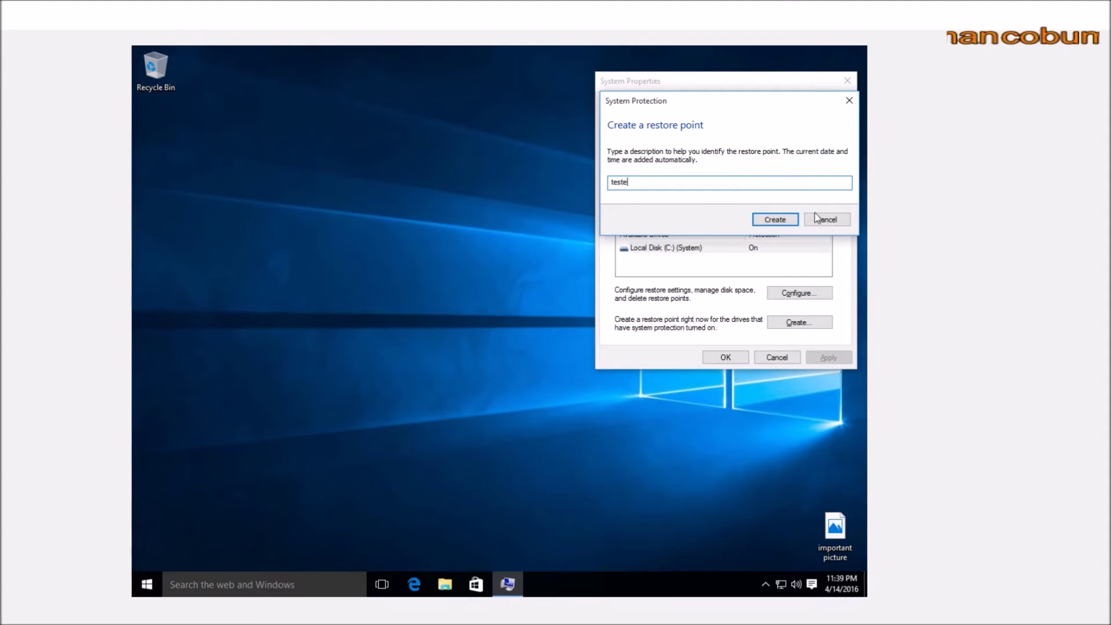
left_click(777, 222)
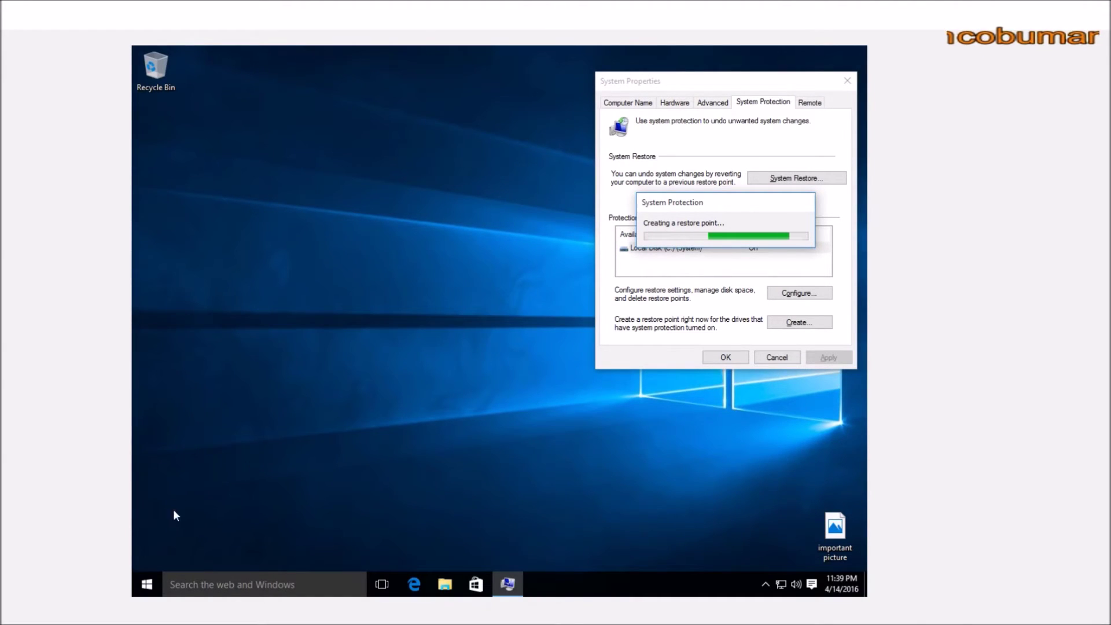
Move the "important picture" file away from the desktop corner to the free area beneath the System Properties dialog.
left_click(848, 530)
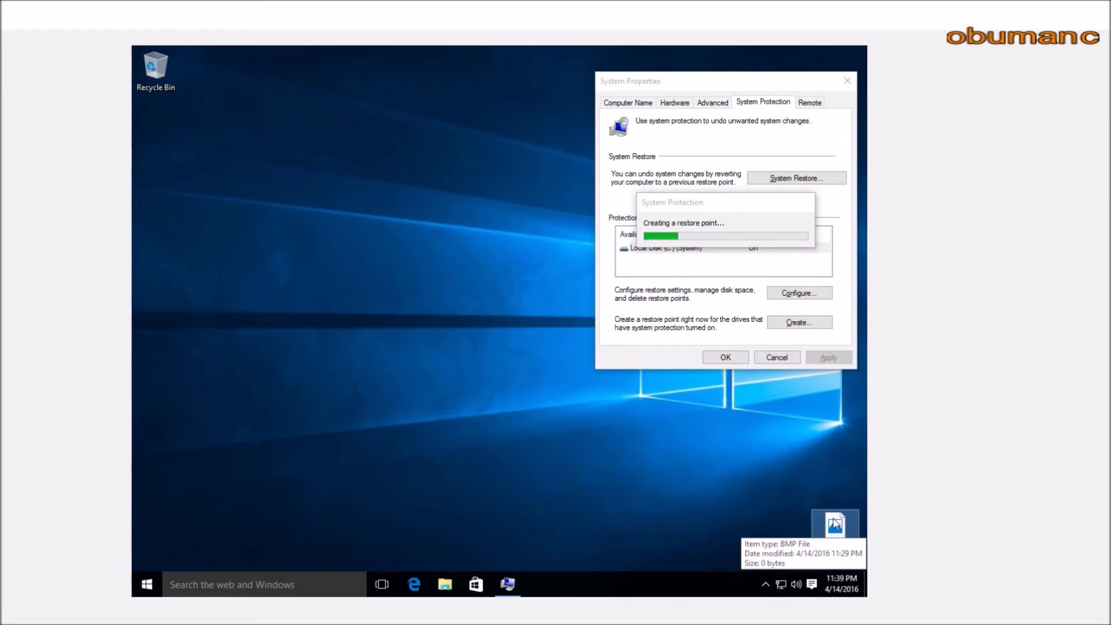
left_click_drag(834, 523, 747, 481)
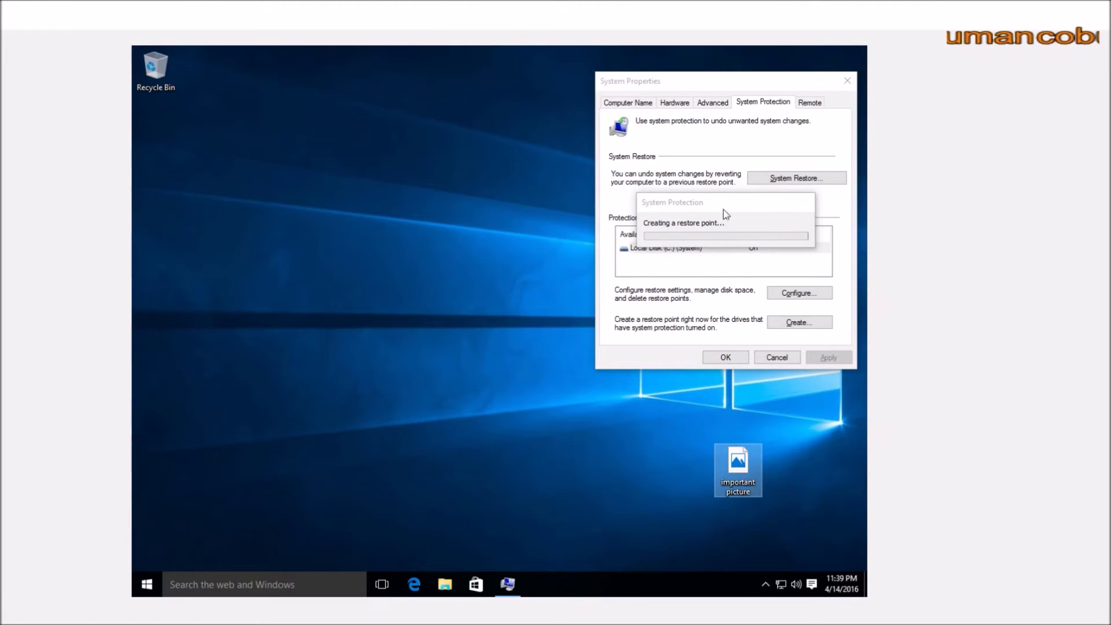
mouse_move(745, 458)
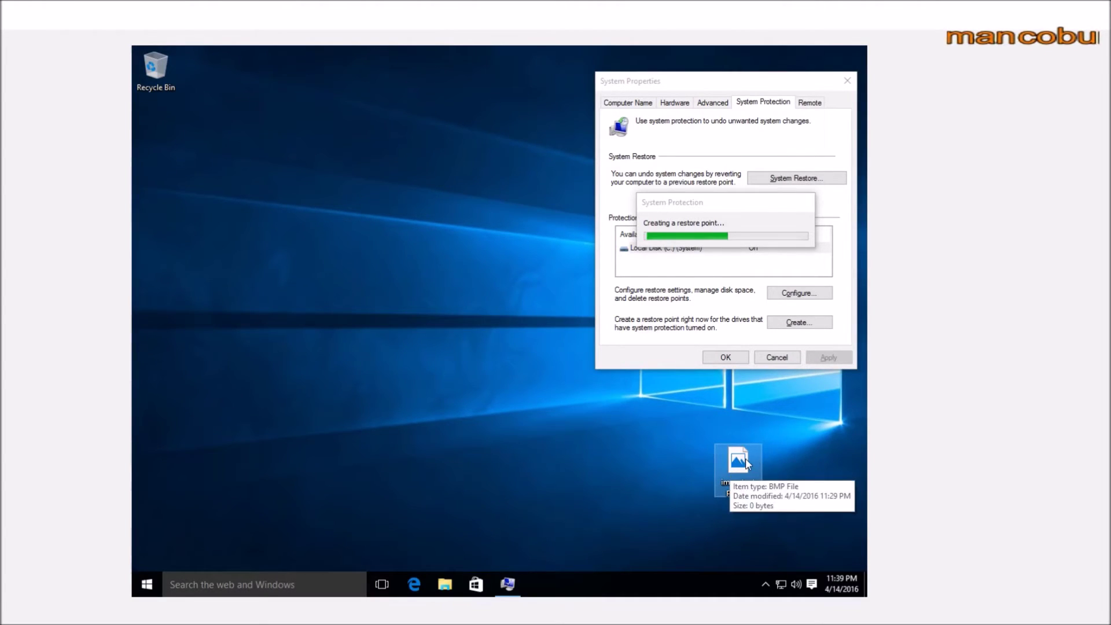
Open the Documents folder in File Explorer and select the file "file that is important to me".
left_click(147, 584)
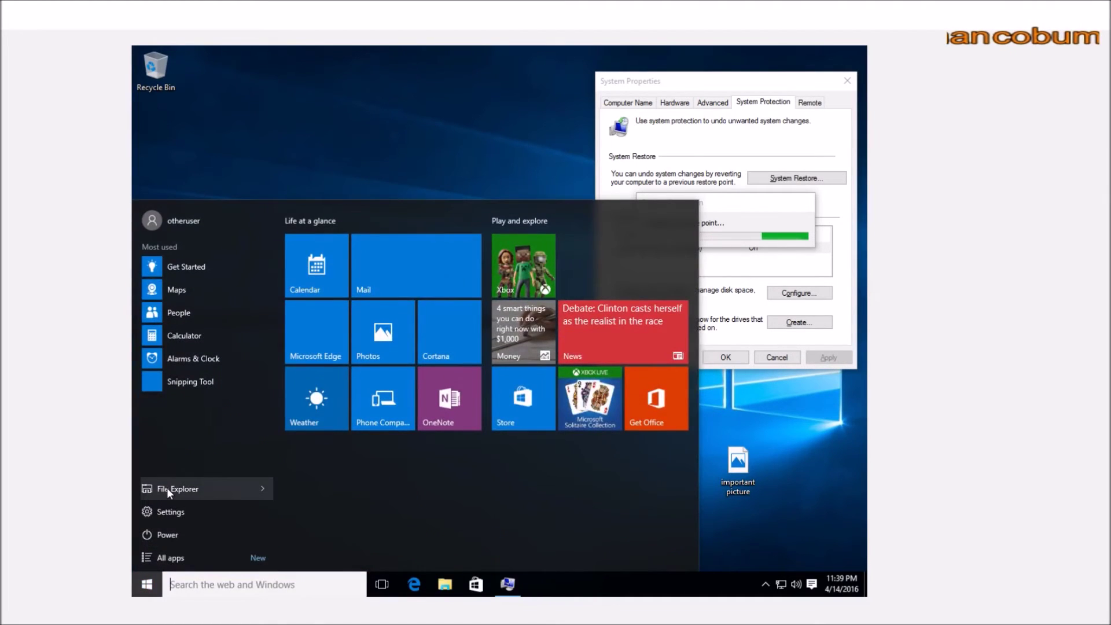
left_click(168, 488)
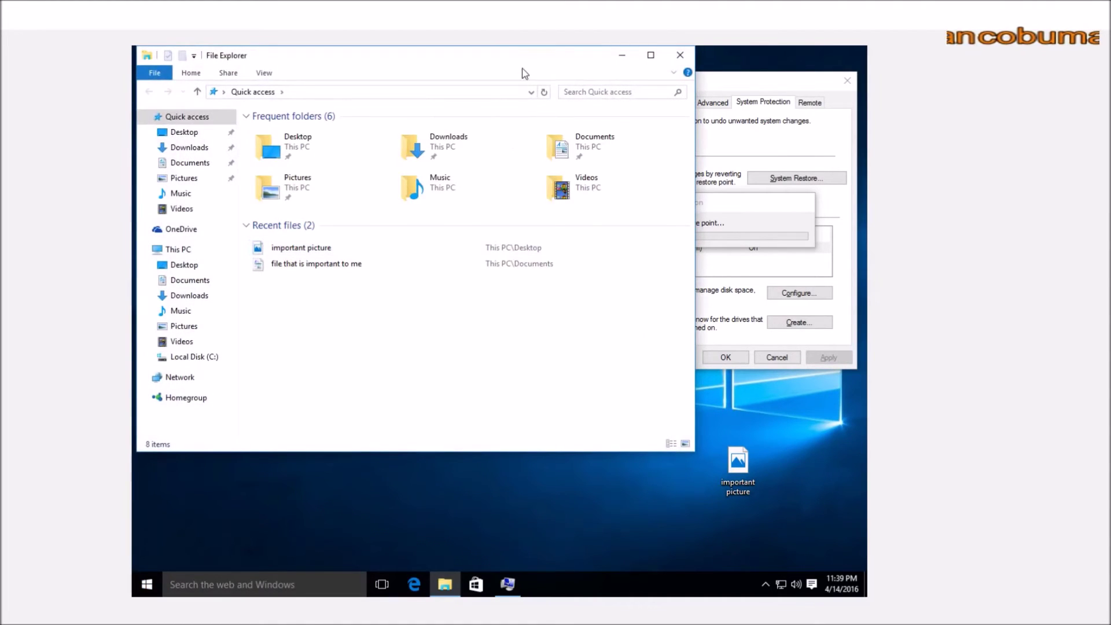
left_click_drag(531, 75, 600, 134)
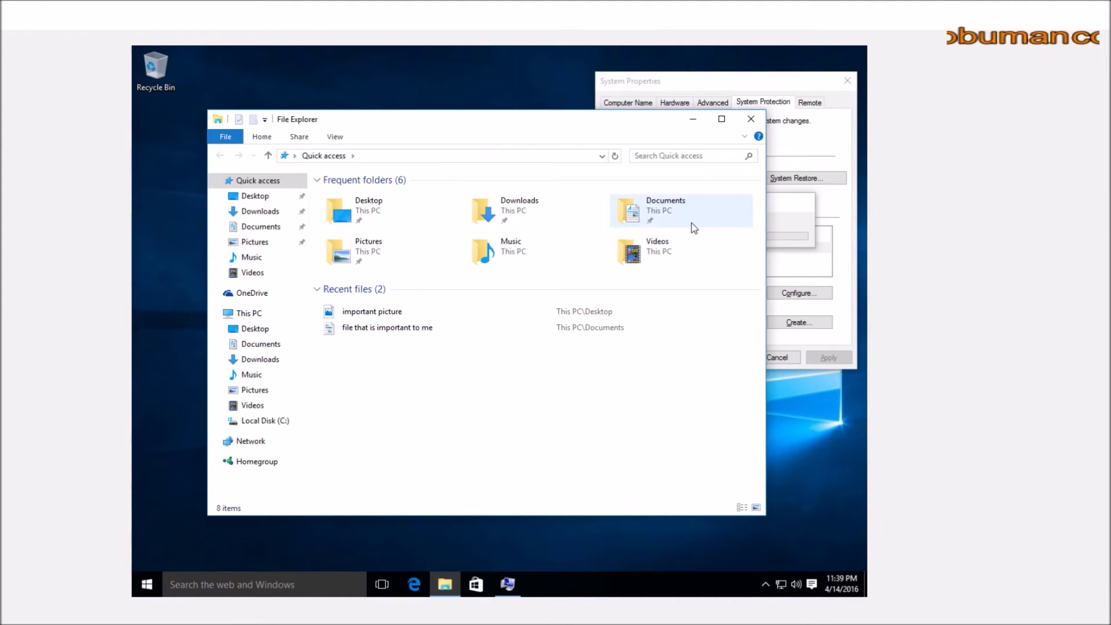
double_click(669, 213)
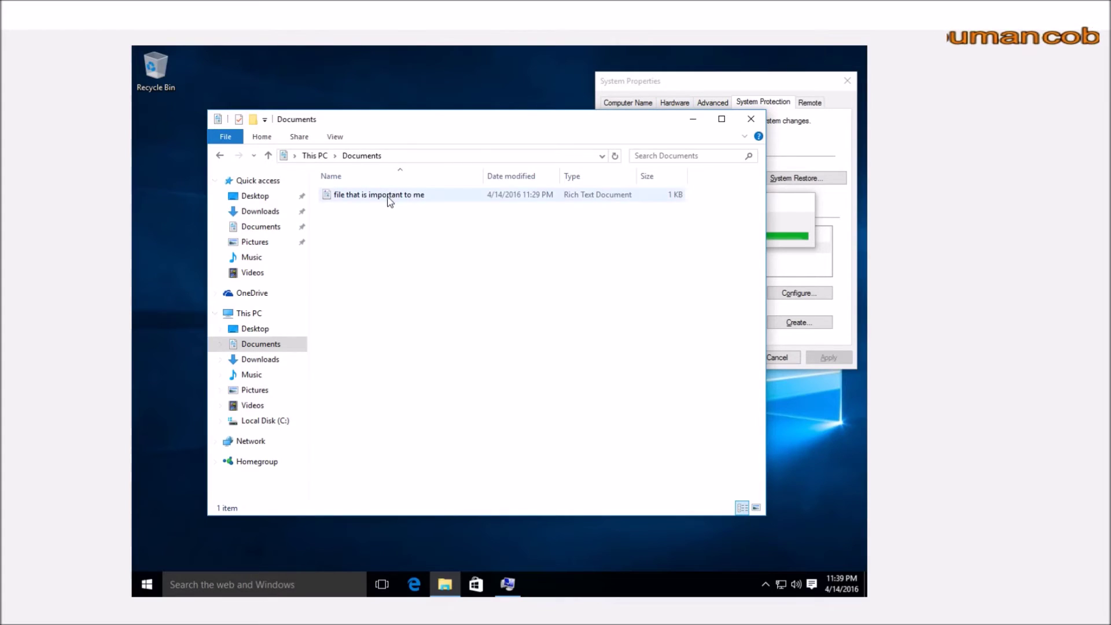
left_click(388, 198)
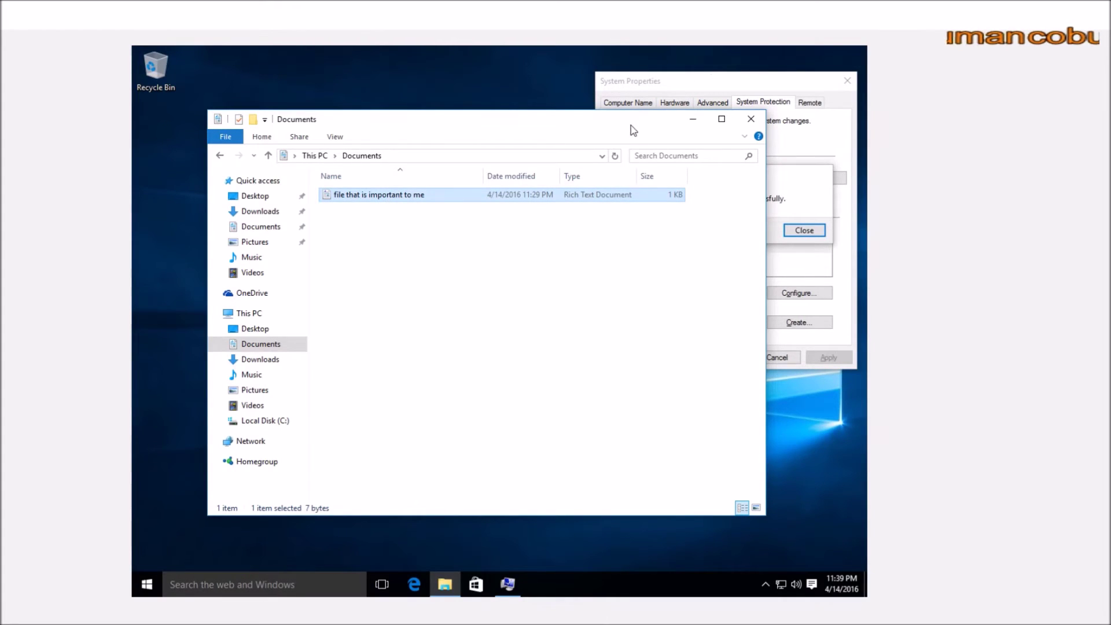
Move the Documents window off the System Properties dialog, dismiss the restore point message and close System Properties with its settings accepted.
left_click_drag(630, 125, 598, 141)
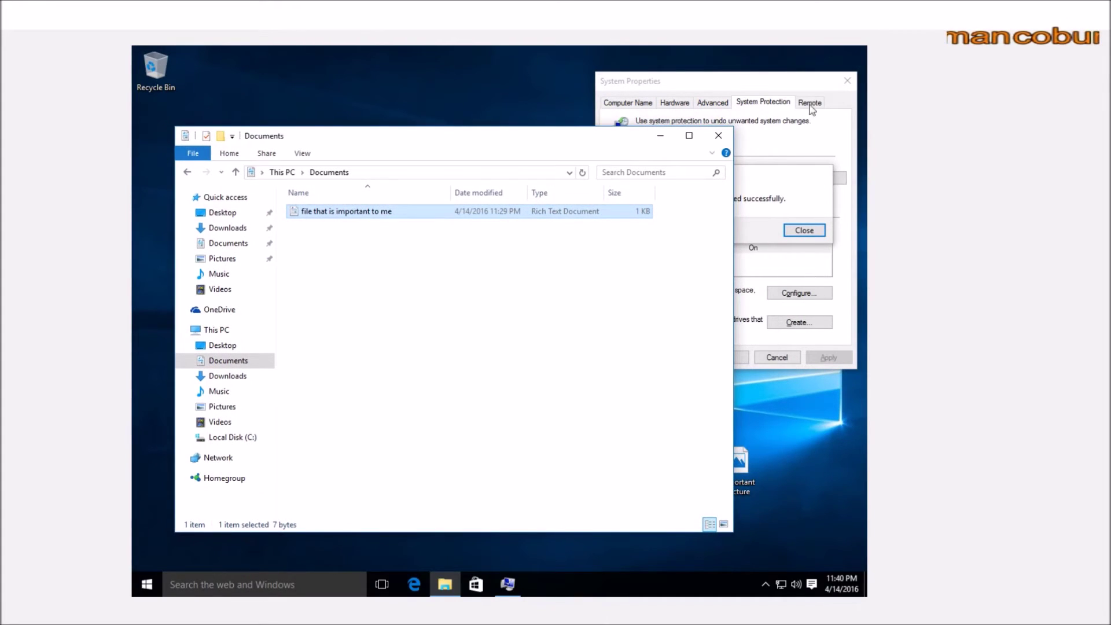
left_click(821, 85)
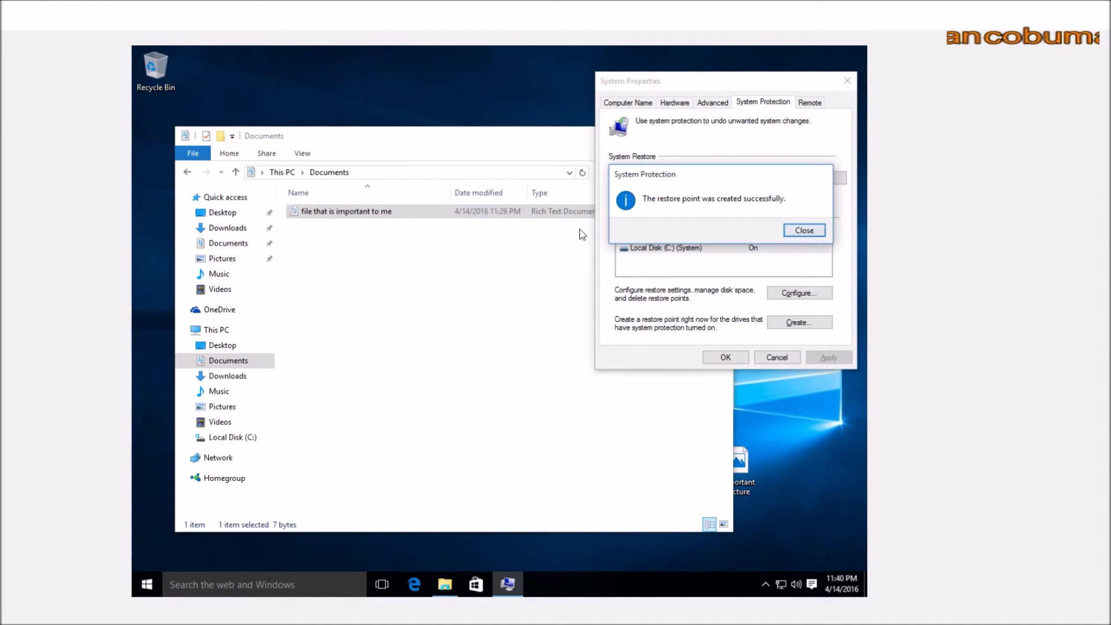
left_click(802, 231)
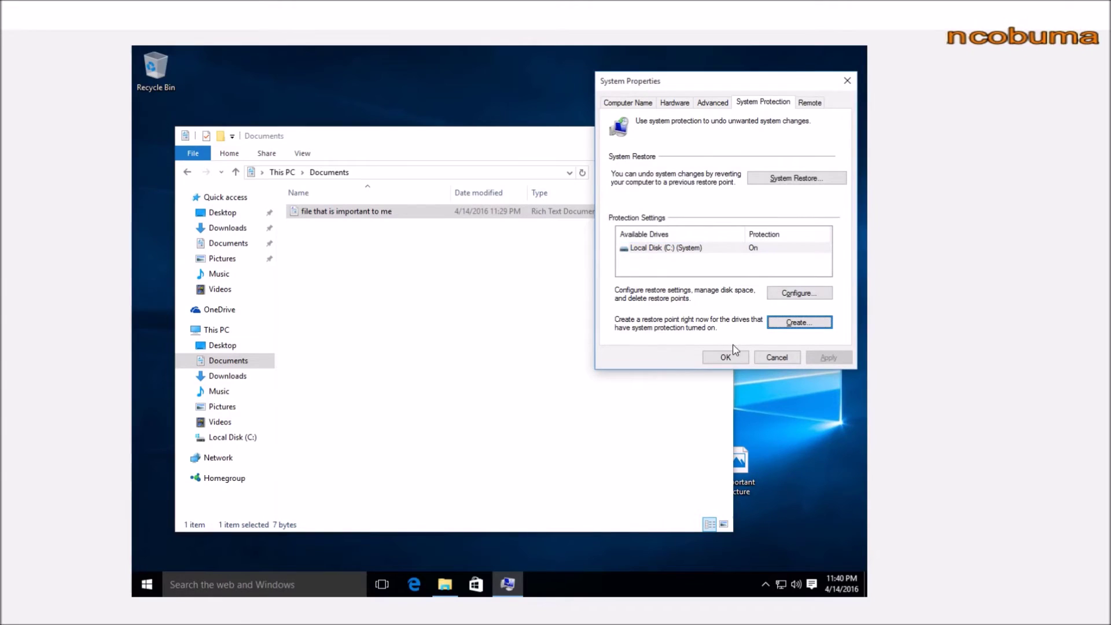
left_click(724, 357)
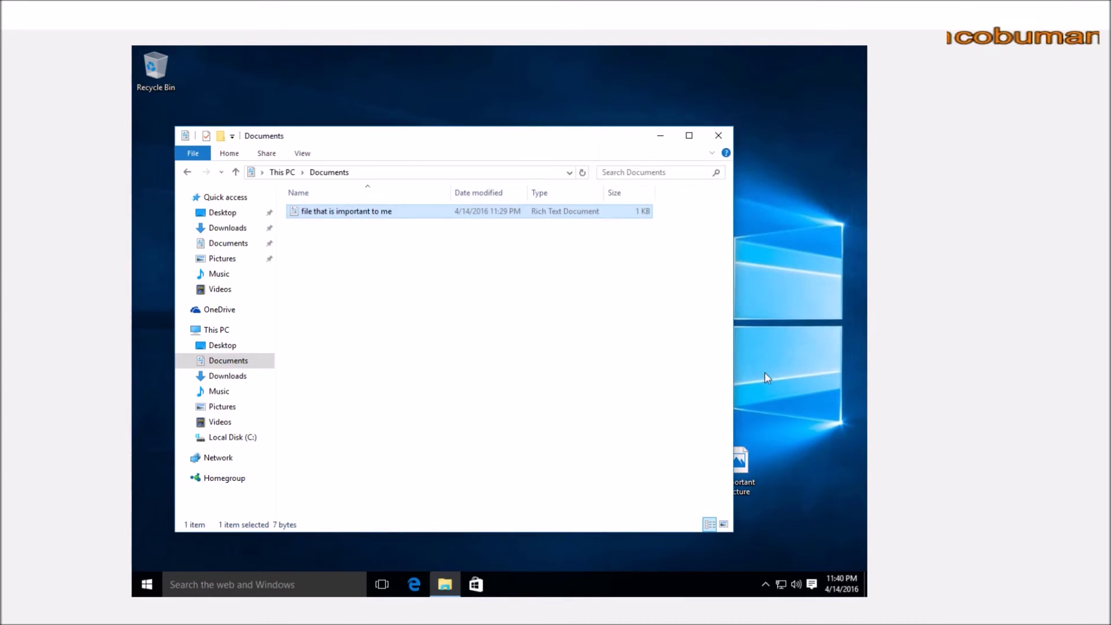
Delete "file that is important to me" from Documents and check the Recycle Bin for it.
right_click(382, 213)
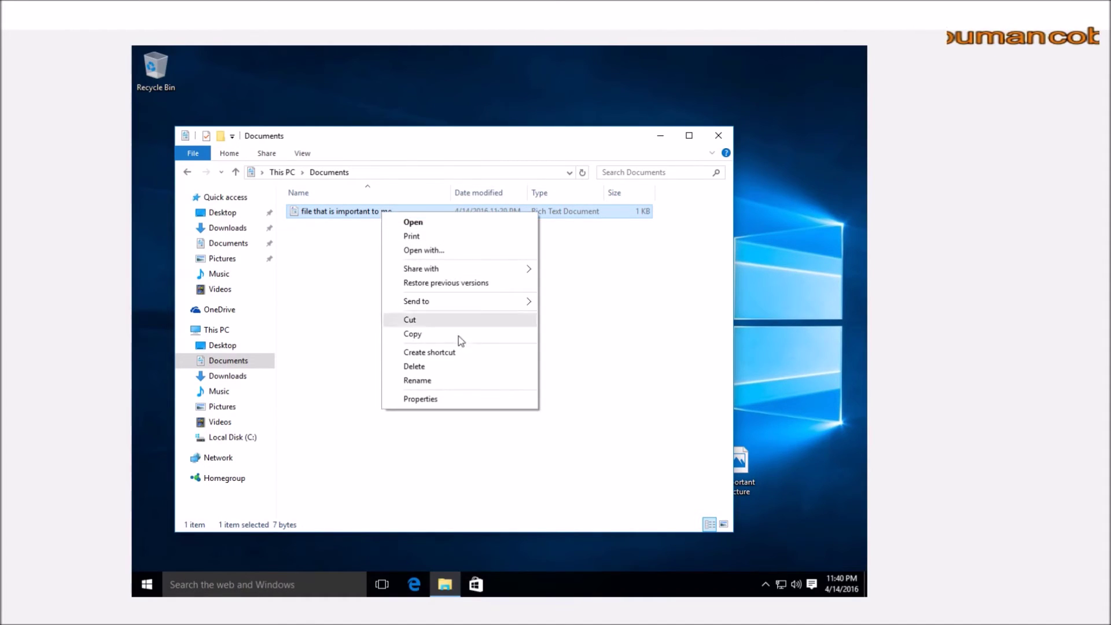
left_click(454, 375)
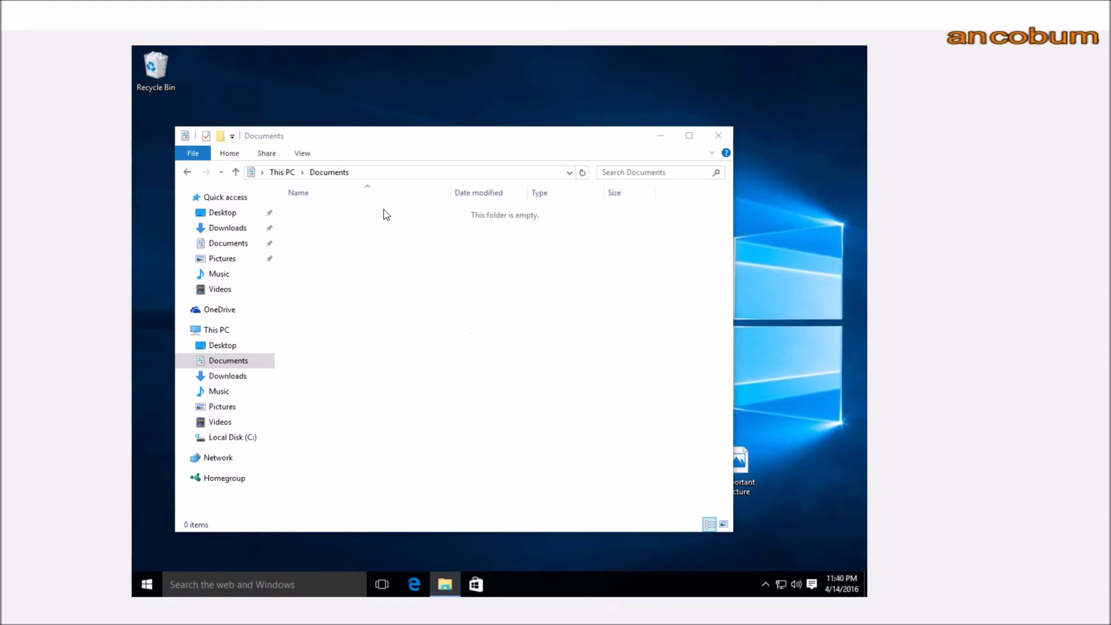
left_click_drag(395, 152, 414, 158)
left_click(148, 67)
double_click(149, 66)
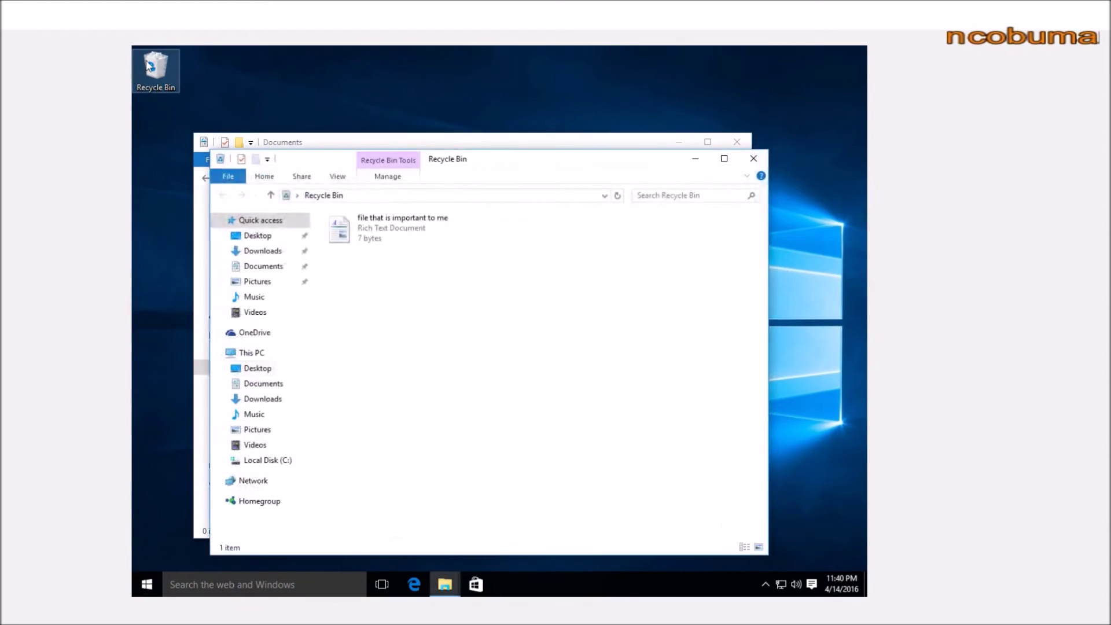
left_click(754, 160)
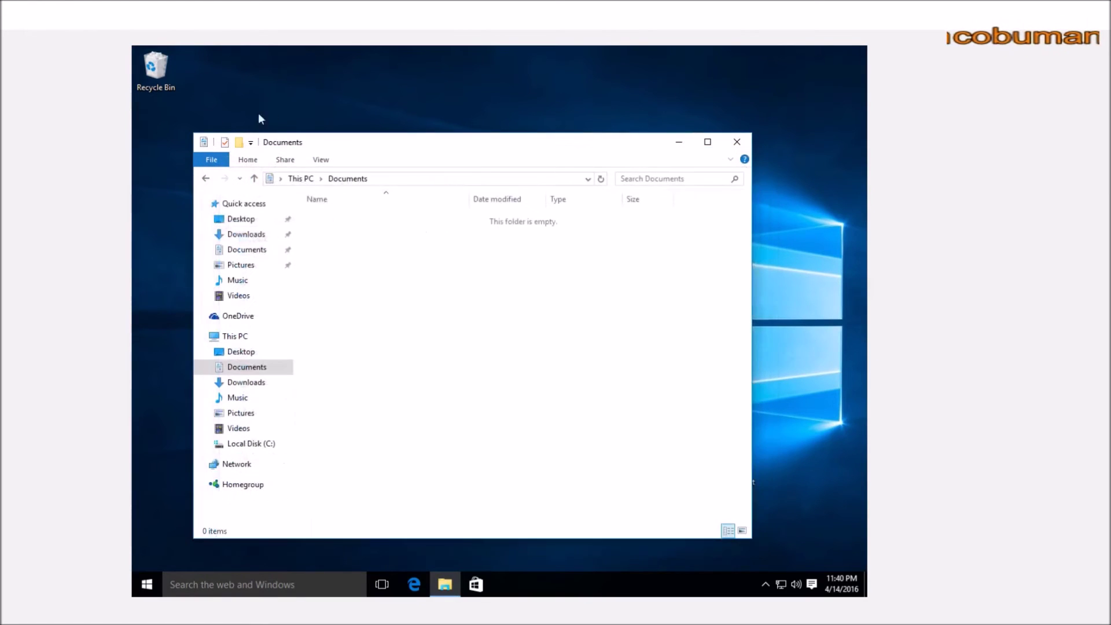
Empty the Recycle Bin permanently.
right_click(163, 75)
left_click(209, 102)
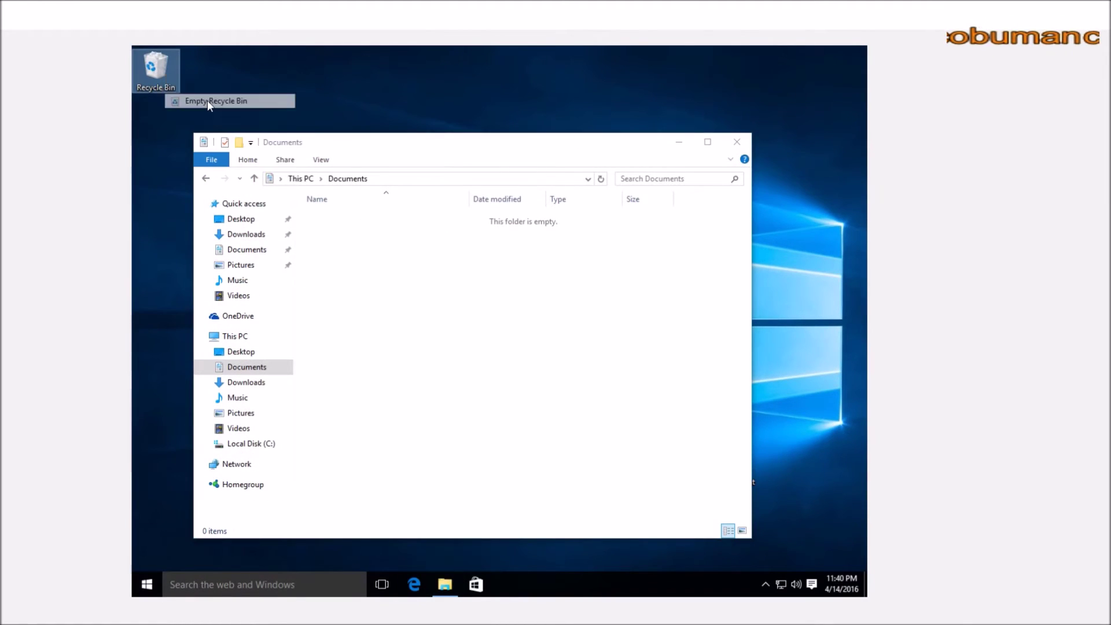
left_click(545, 368)
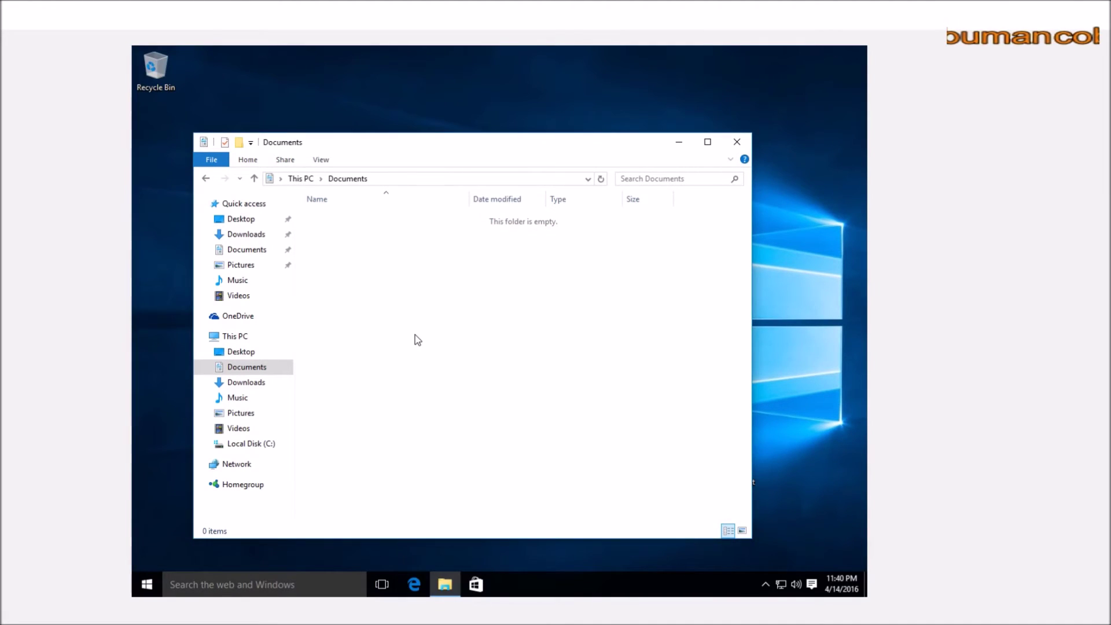
Reopen the Documents folder from Quick access to check its contents and return to Quick access.
left_click(205, 178)
double_click(665, 241)
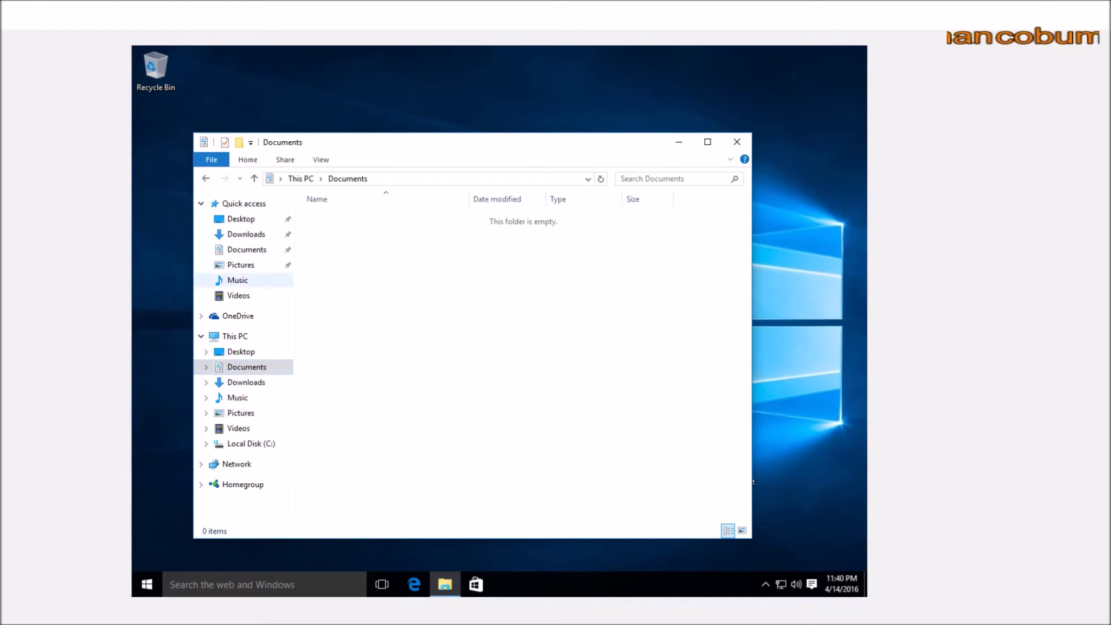
left_click(206, 179)
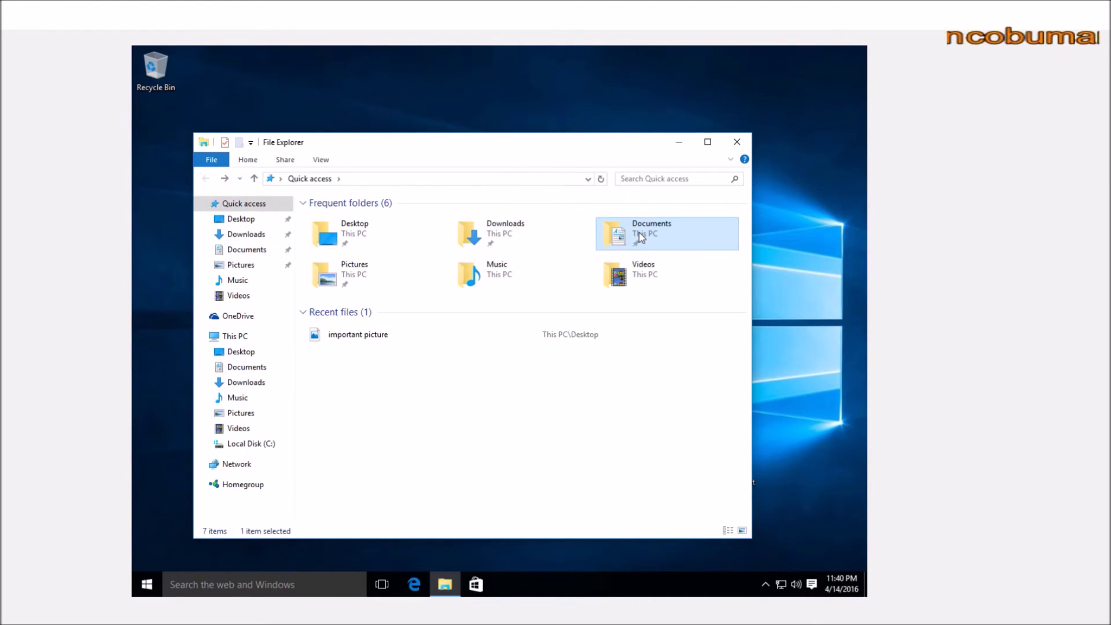
Open the properties of the Documents folder and show its previous versions, moving the dialog higher on the desktop.
right_click(639, 233)
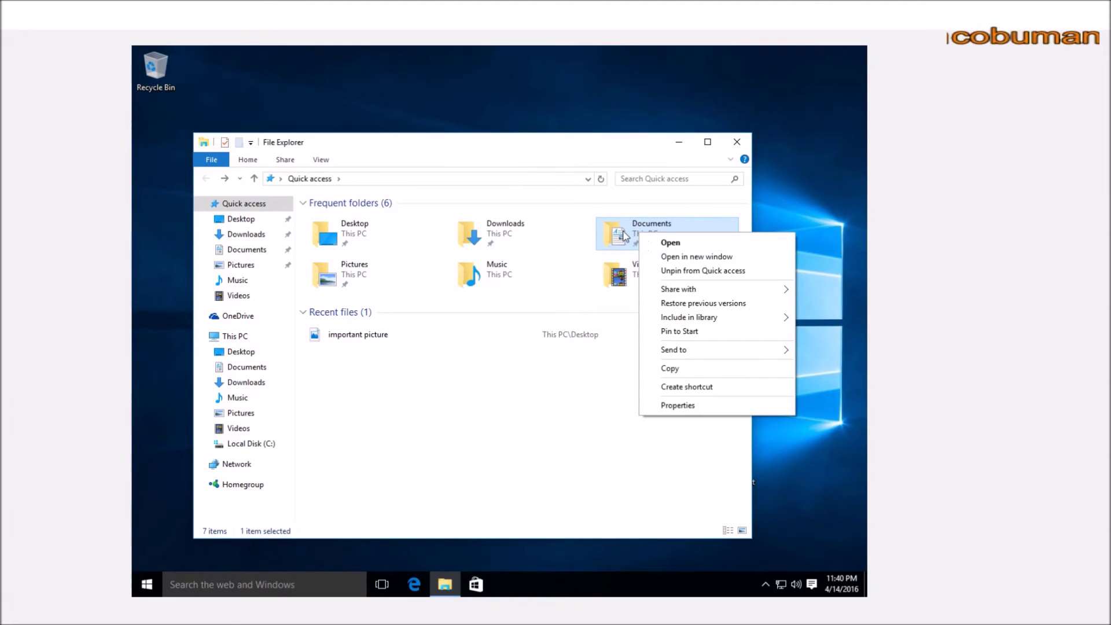
left_click(705, 303)
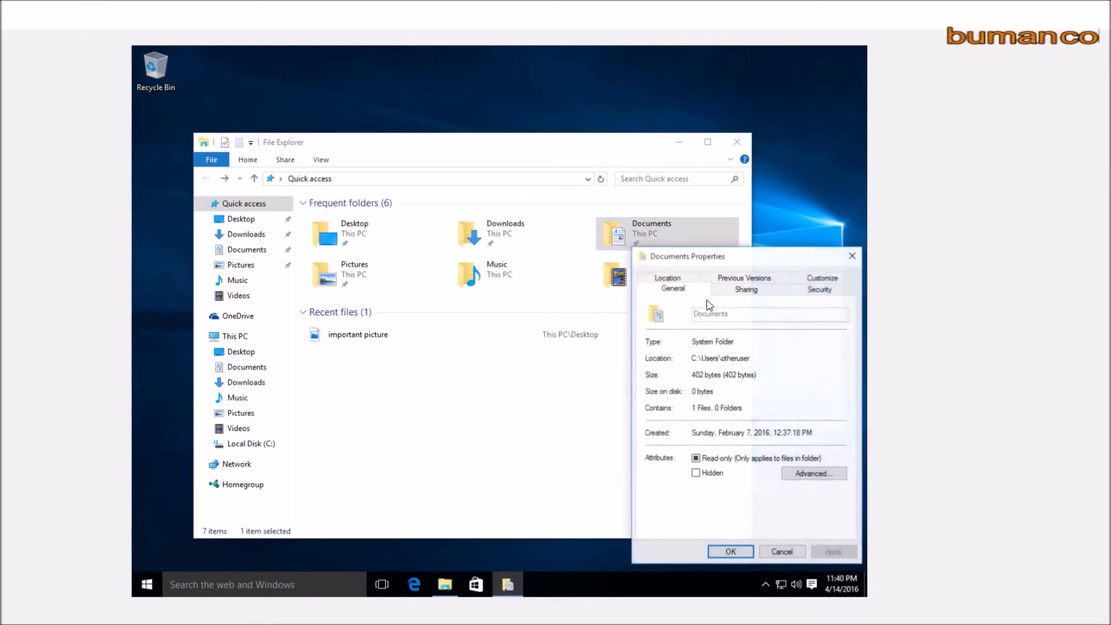
left_click(633, 227)
right_click(632, 227)
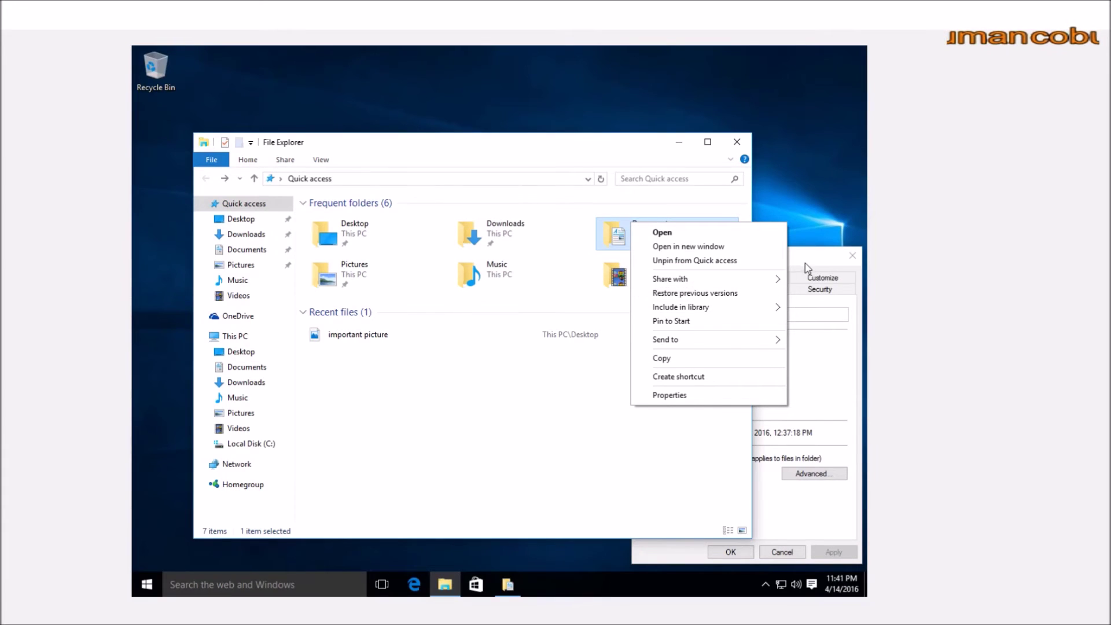
left_click(821, 256)
left_click_drag(786, 259, 755, 184)
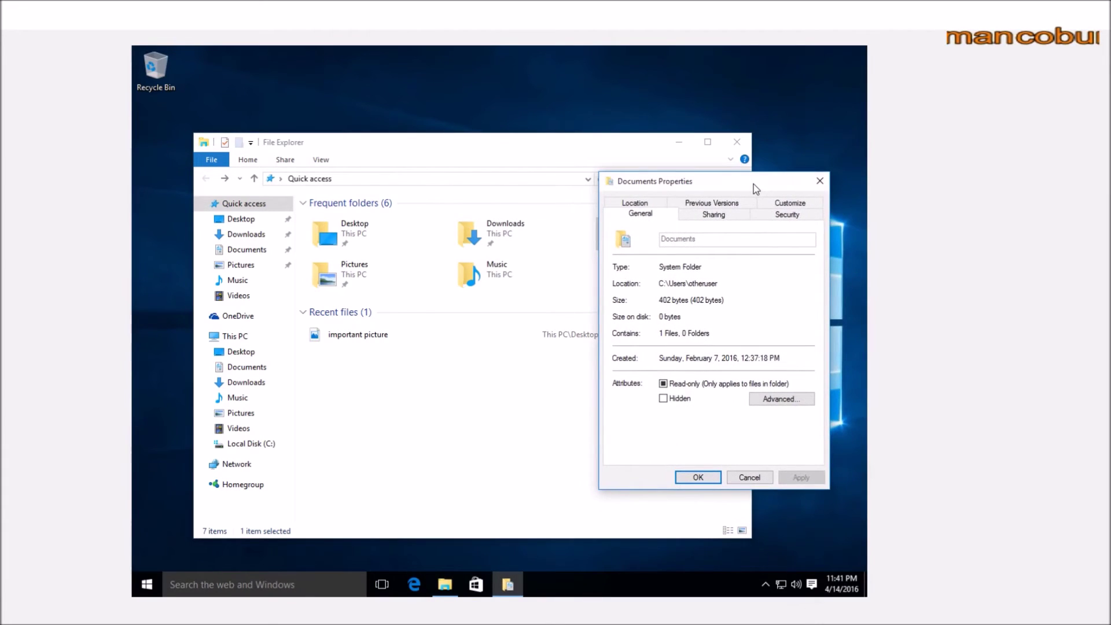
left_click(705, 207)
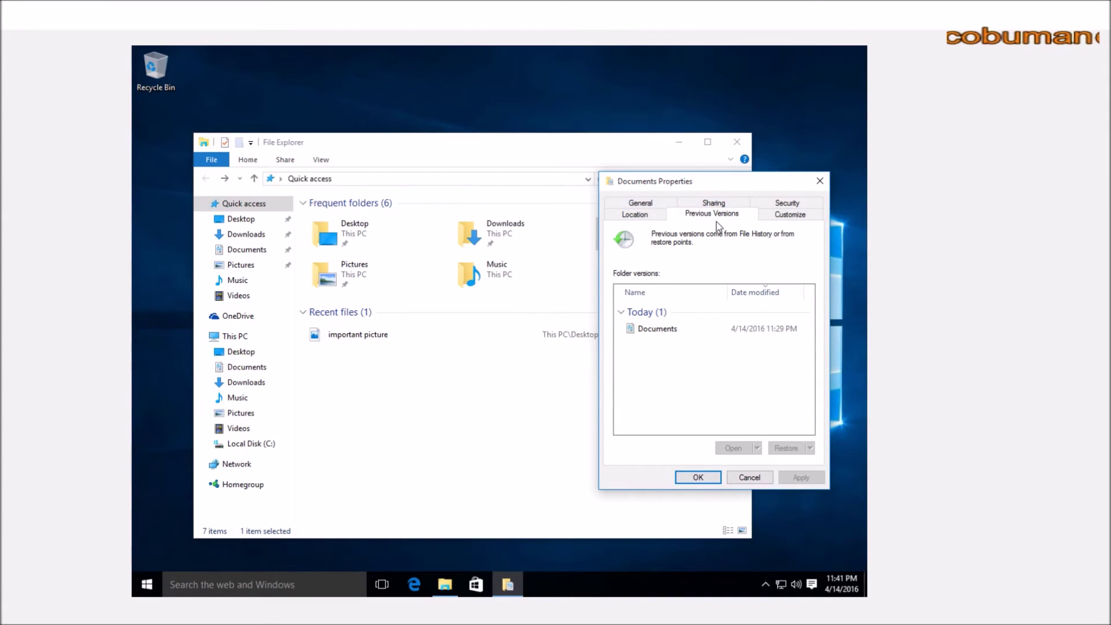
Open the 4/14/2016 11:29 PM previous version of the Documents folder and move its window lower on the desktop.
left_click(716, 329)
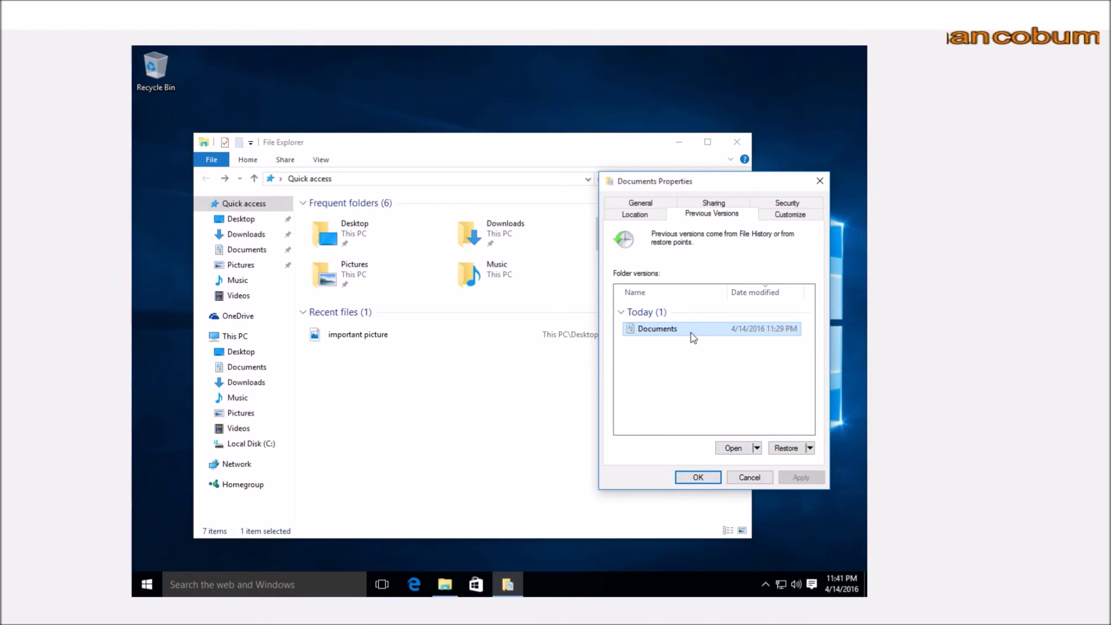
left_click_drag(606, 141, 479, 241)
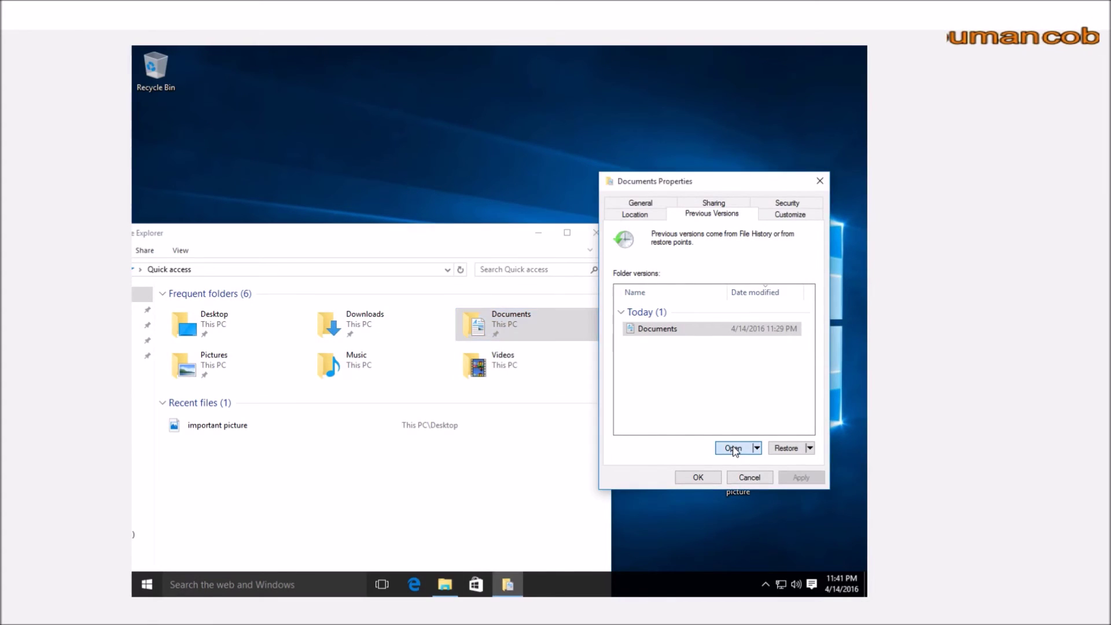
left_click(734, 449)
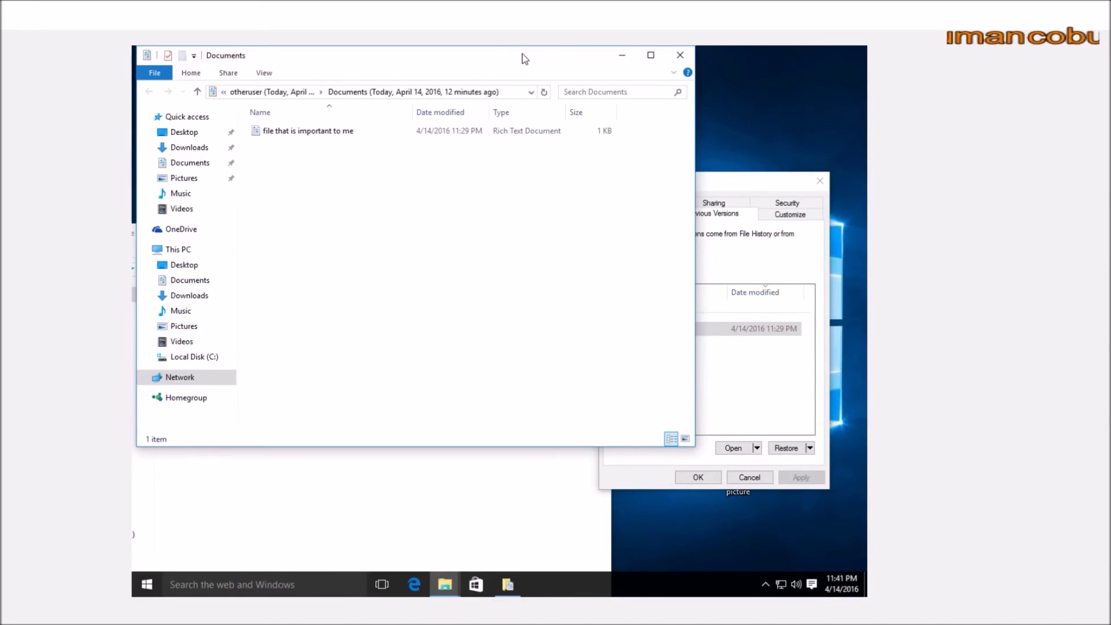
left_click_drag(522, 47, 487, 216)
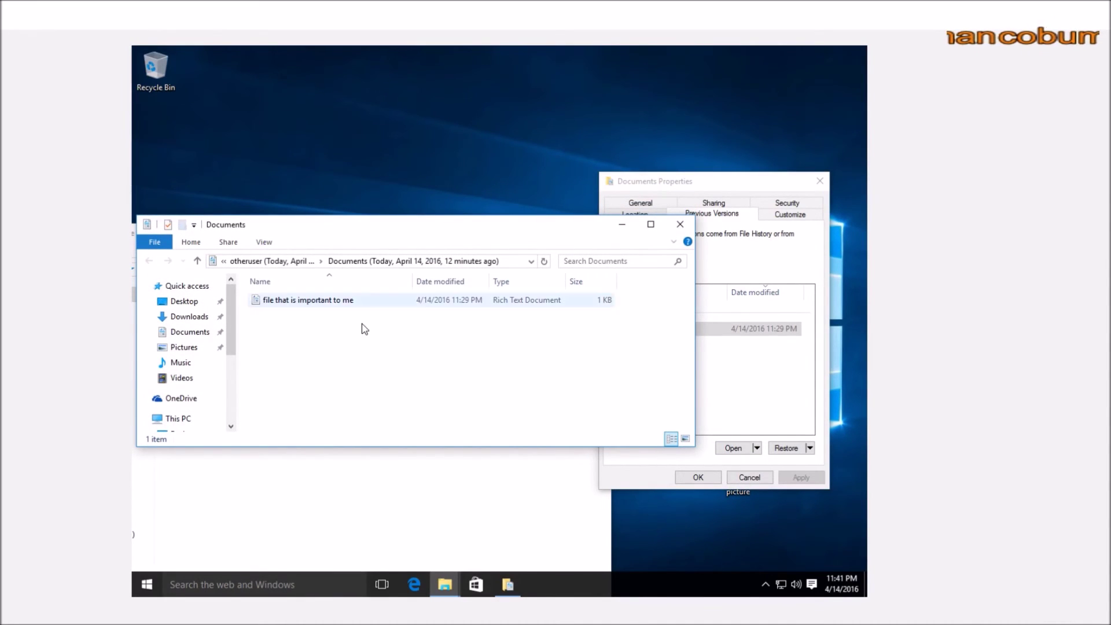
Copy "file that is important to me" from the previous version into the current Documents folder and close that folder's window.
left_click(376, 300)
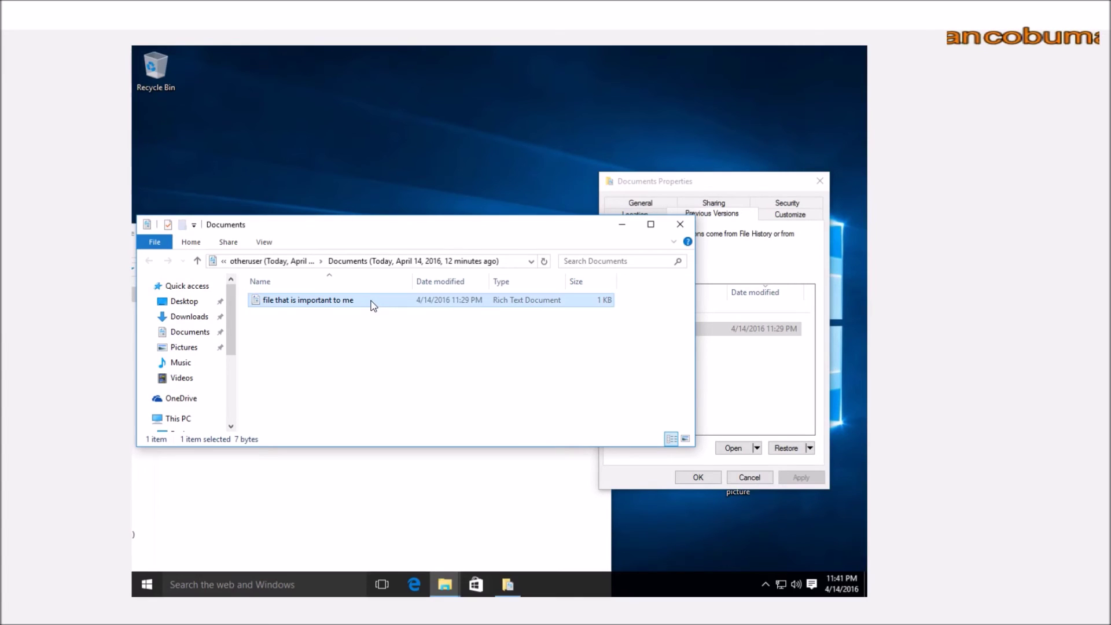
right_click(373, 303)
left_click(416, 377)
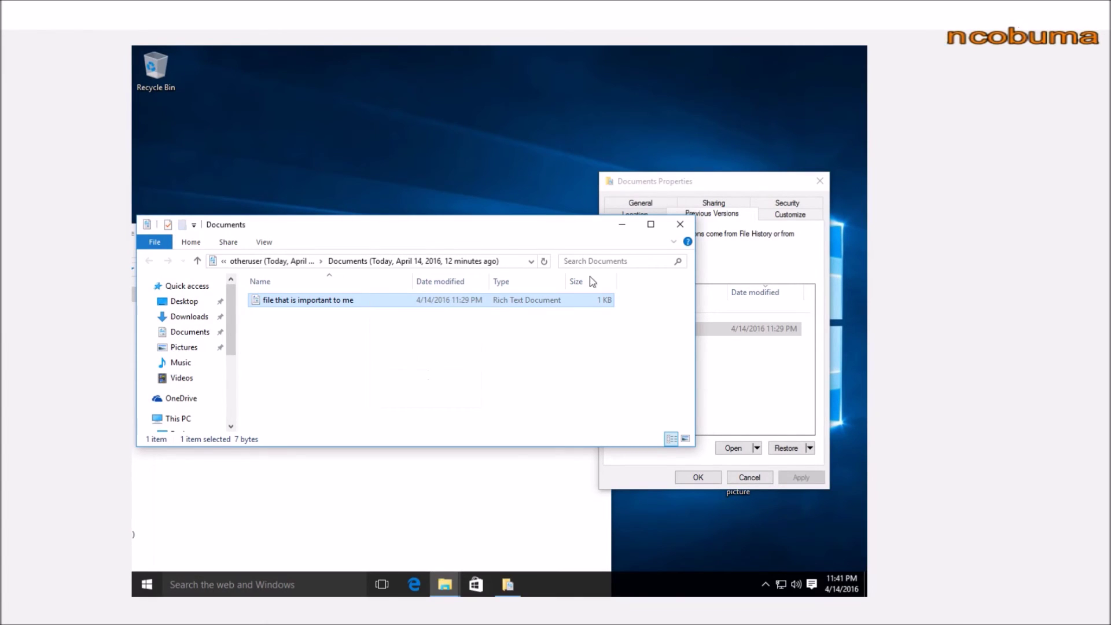
left_click(624, 223)
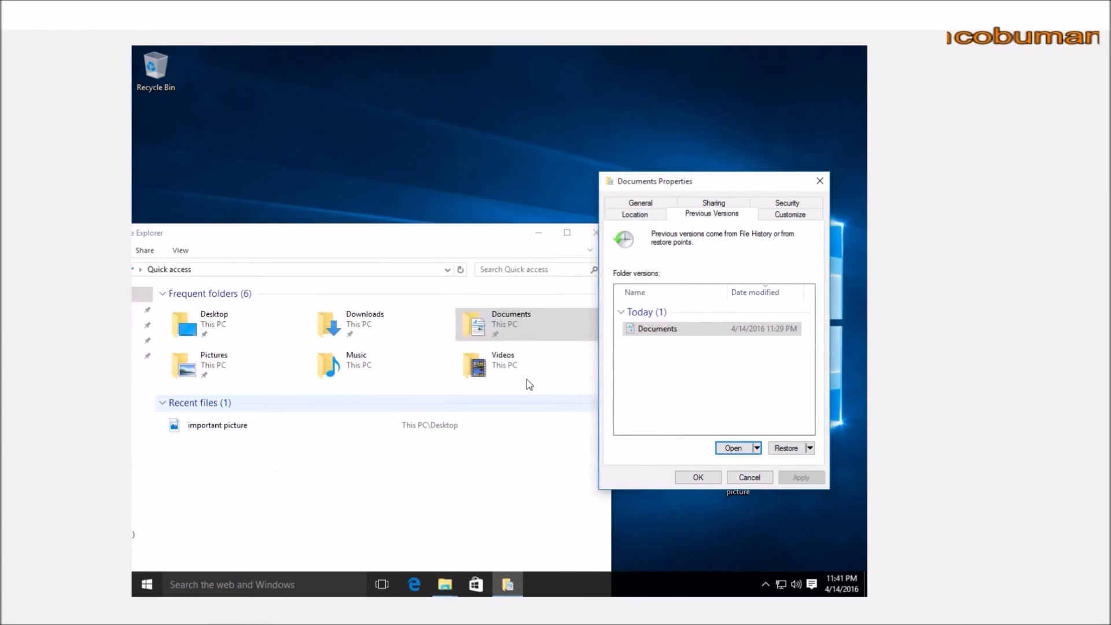
double_click(542, 323)
right_click(390, 359)
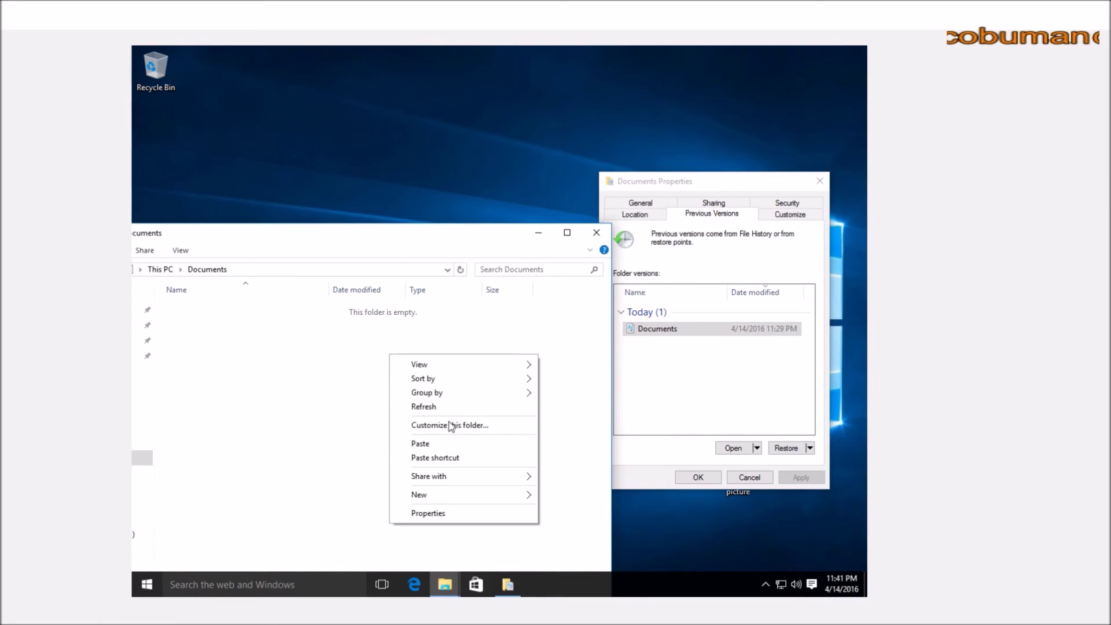
left_click(445, 444)
left_click_drag(426, 237, 549, 172)
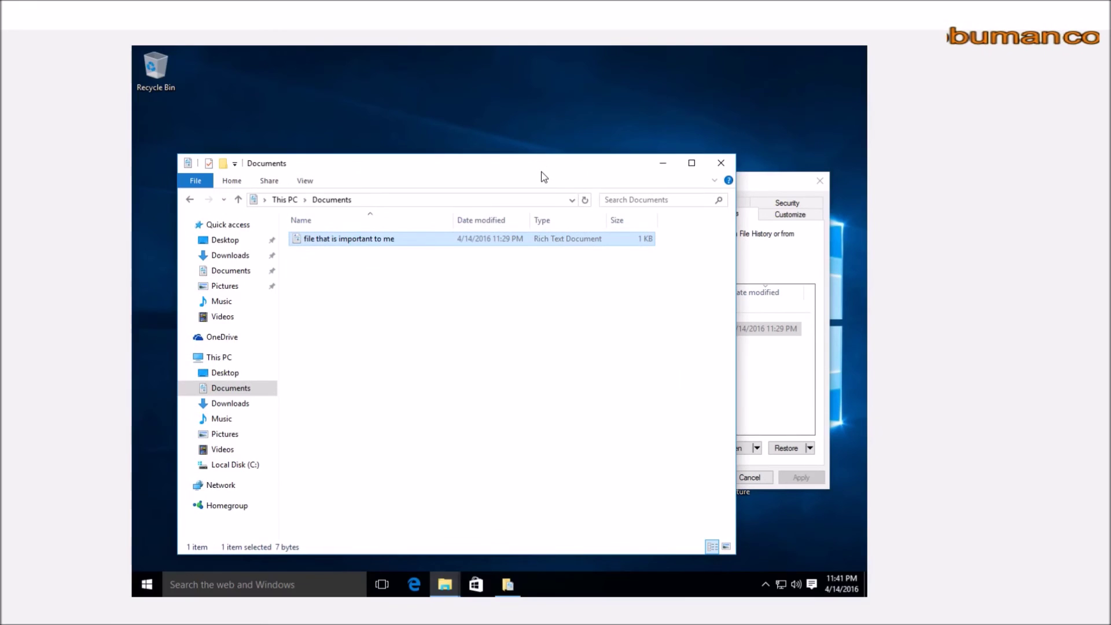
left_click(720, 163)
Move the Documents Properties dialog higher on the desktop and delete the "important picture" file from the desktop.
left_click_drag(727, 183, 704, 64)
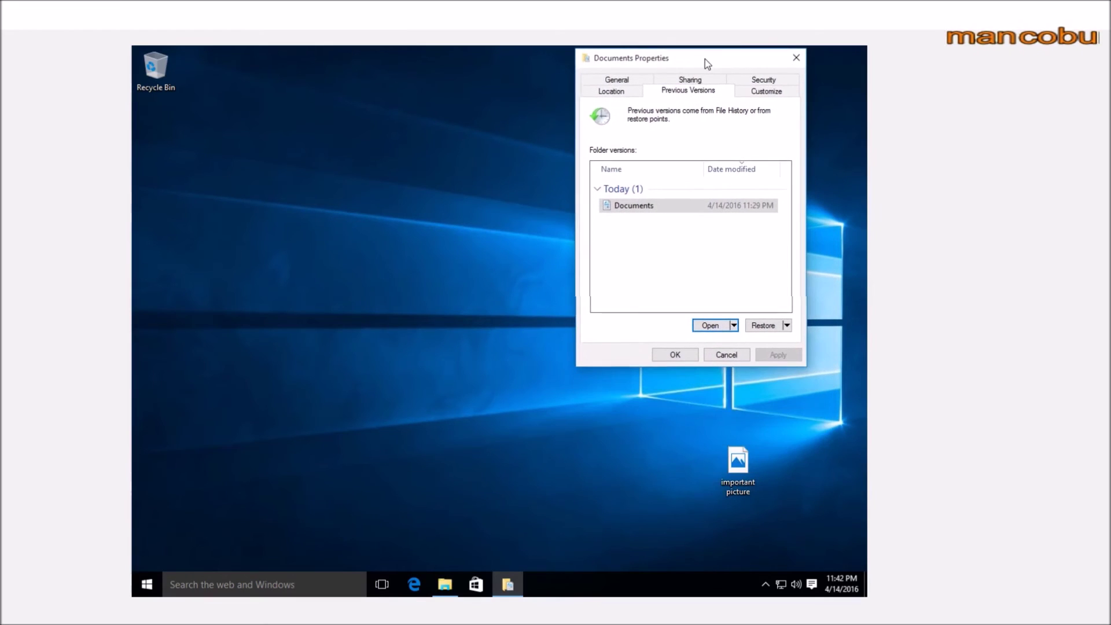
left_click(739, 470)
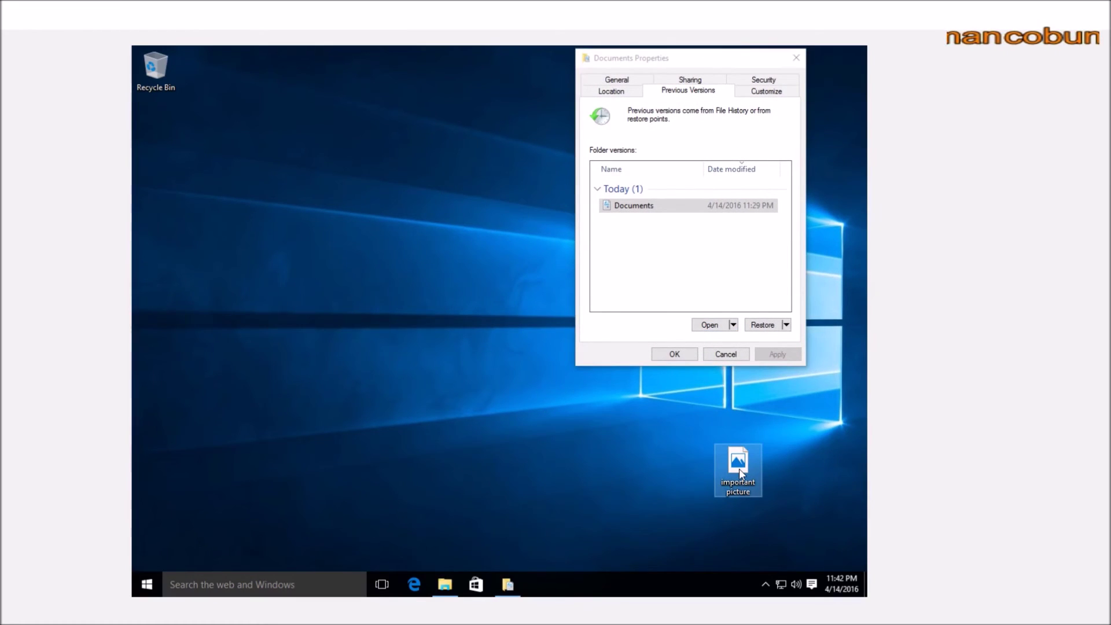
right_click(738, 469)
left_click(767, 430)
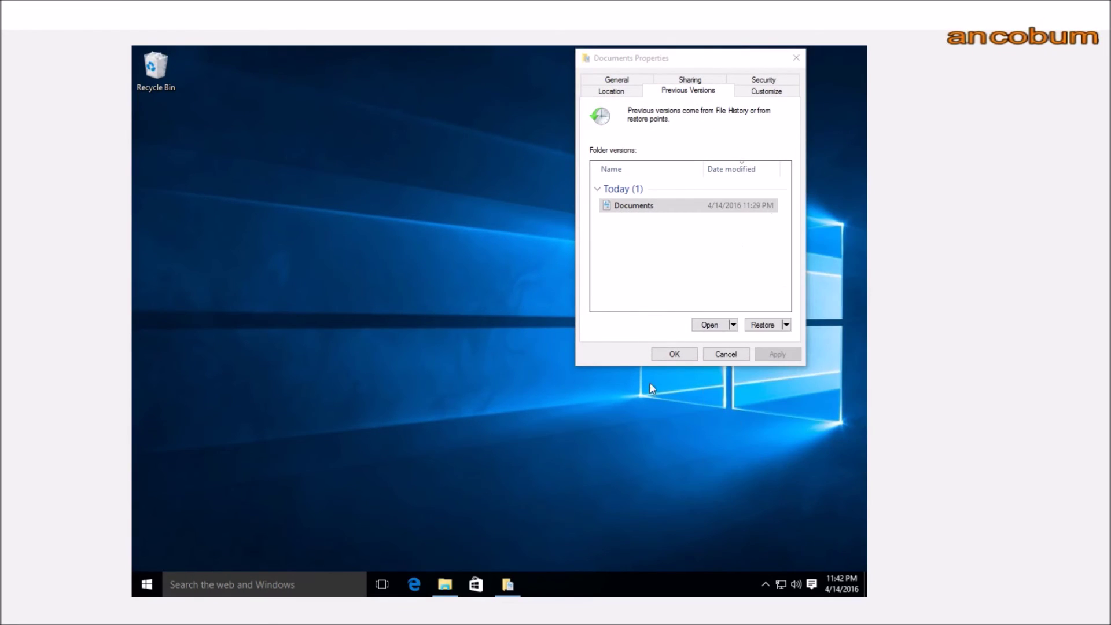
Check the deleted "important picture" in the Recycle Bin, empty the bin permanently, and close its window.
right_click(157, 82)
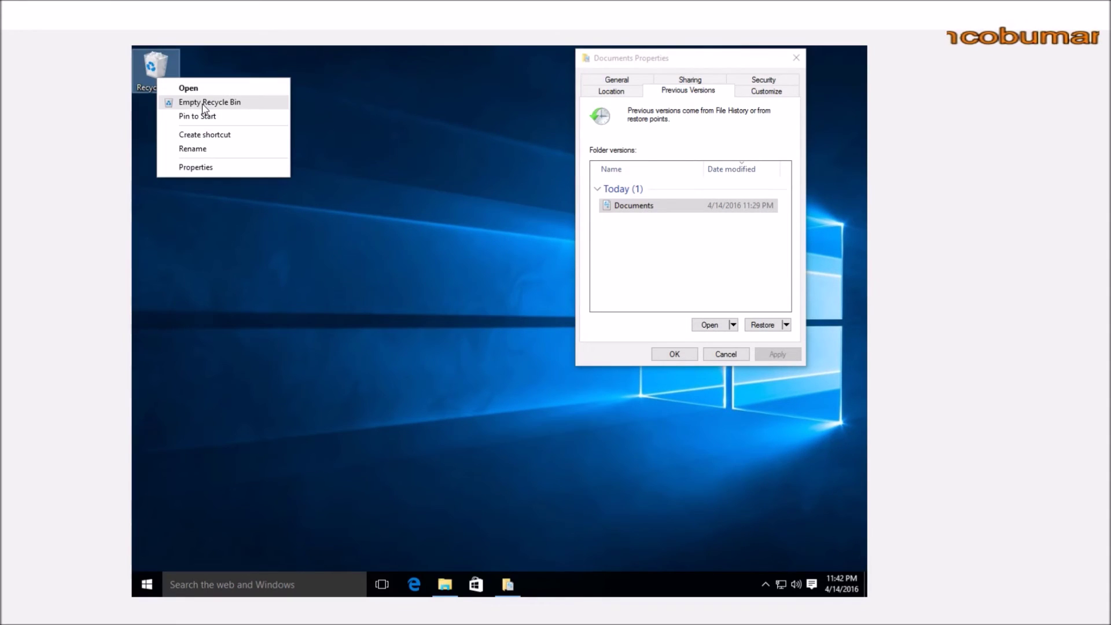
left_click(162, 73)
double_click(162, 73)
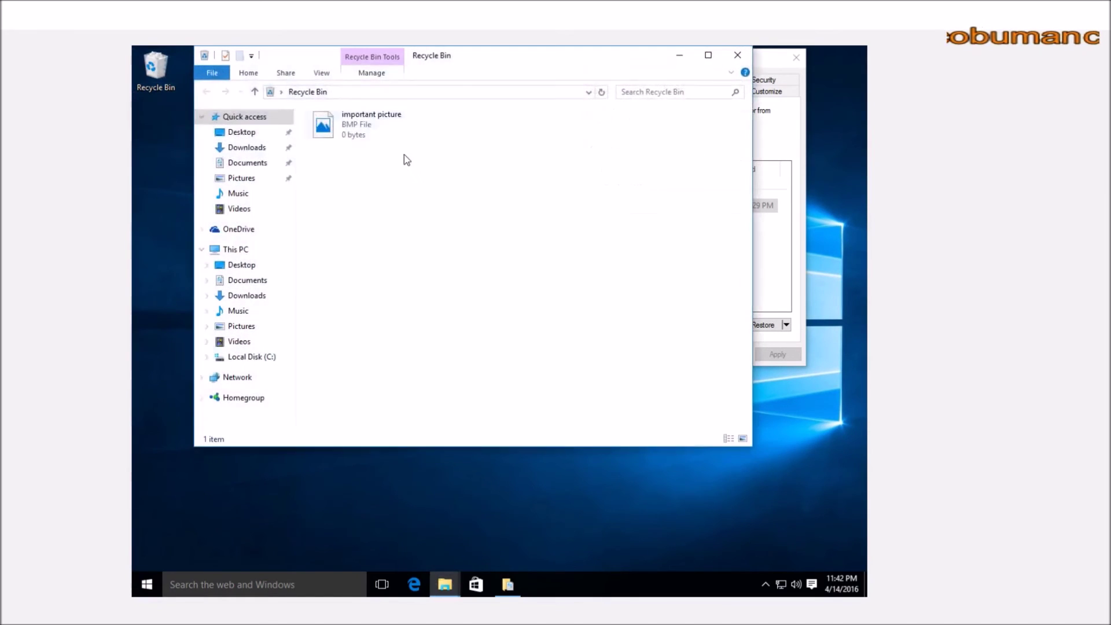
left_click(414, 133)
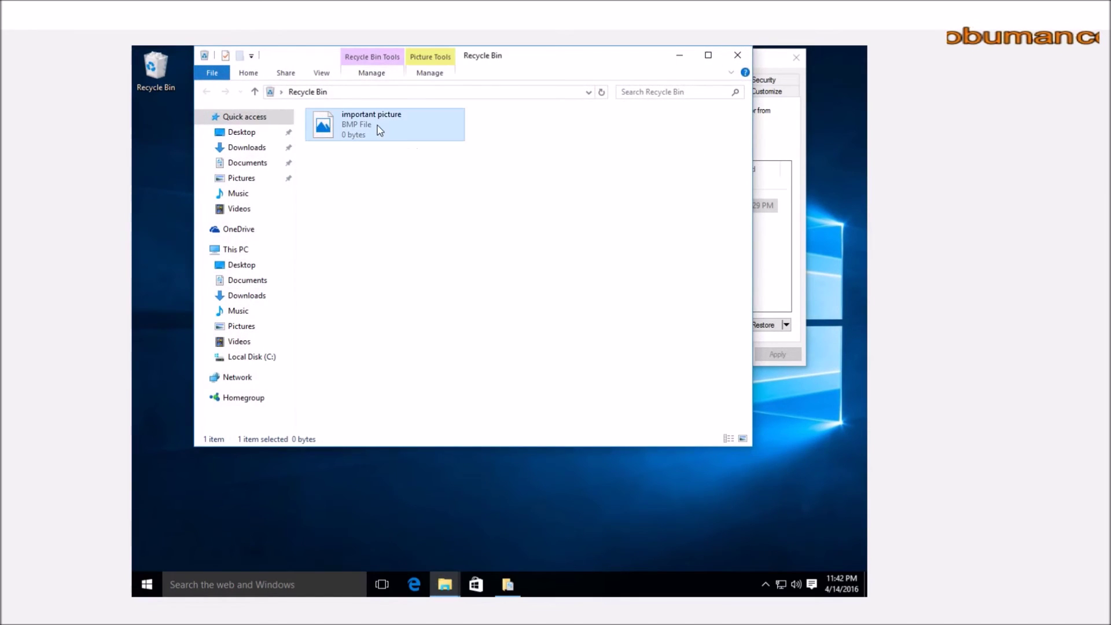
right_click(155, 77)
left_click(206, 98)
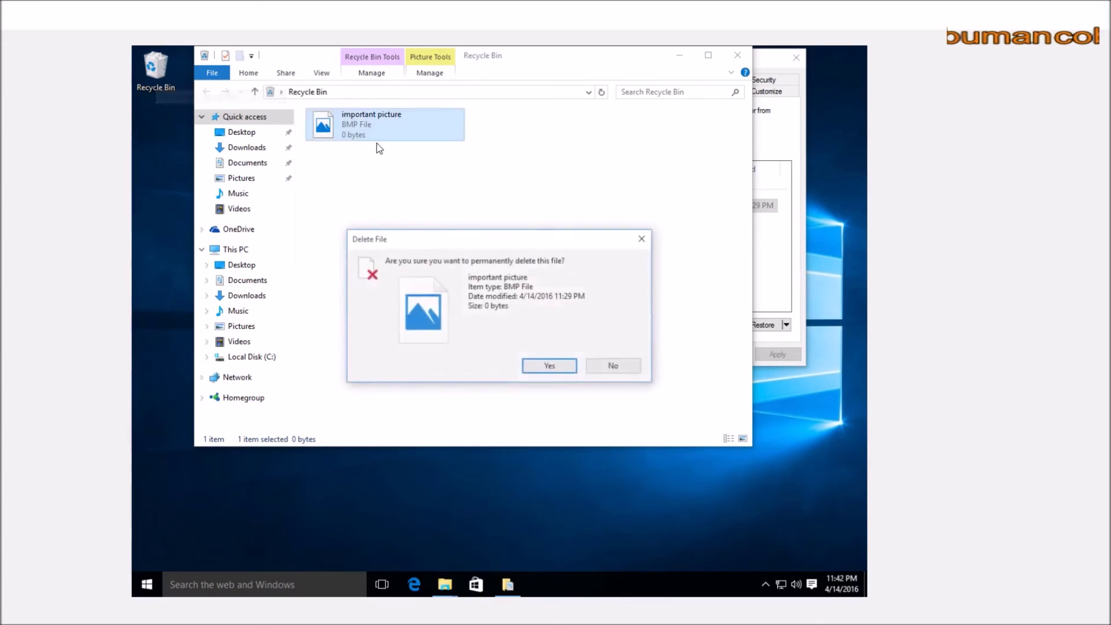
left_click(530, 368)
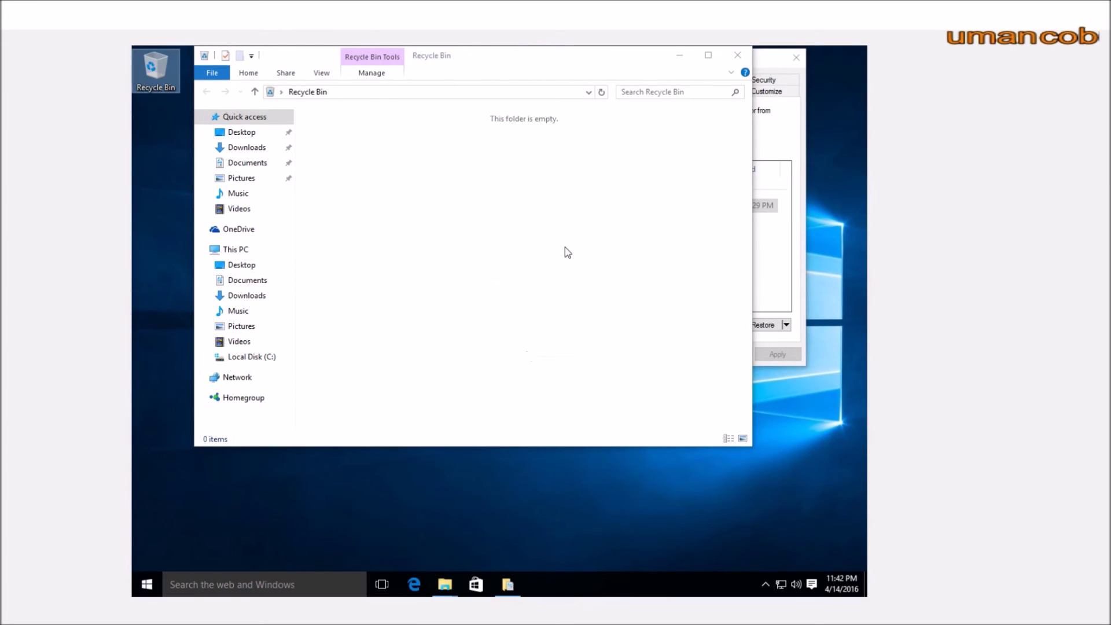
left_click(738, 56)
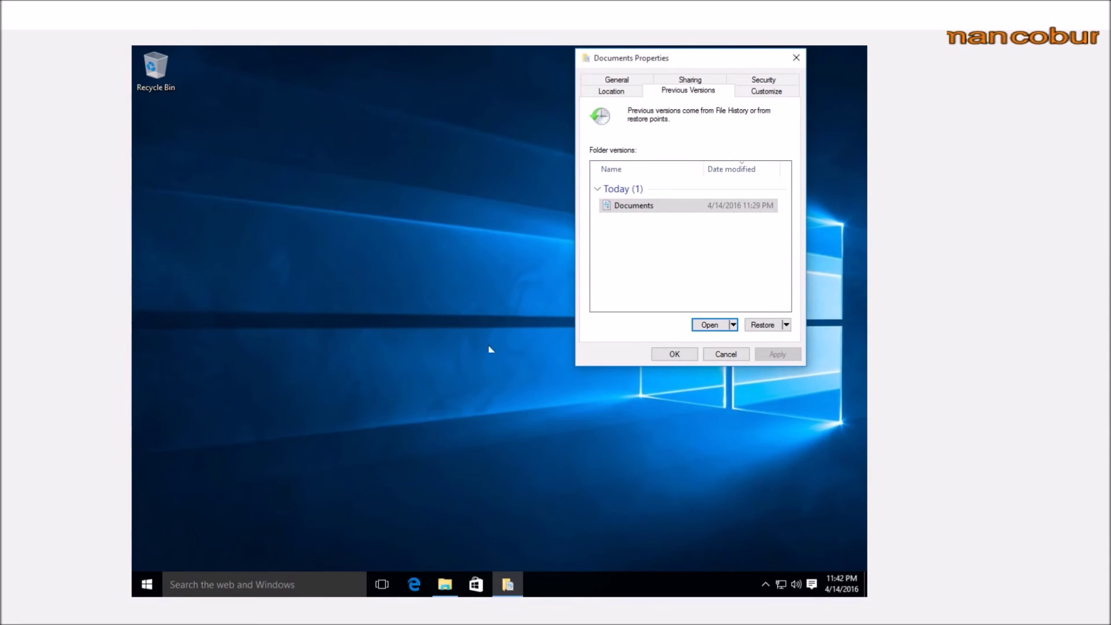
Open File Explorer and browse to the cobuman folder under Users on Local Disk (C:), selecting its Desktop folder.
left_click(147, 585)
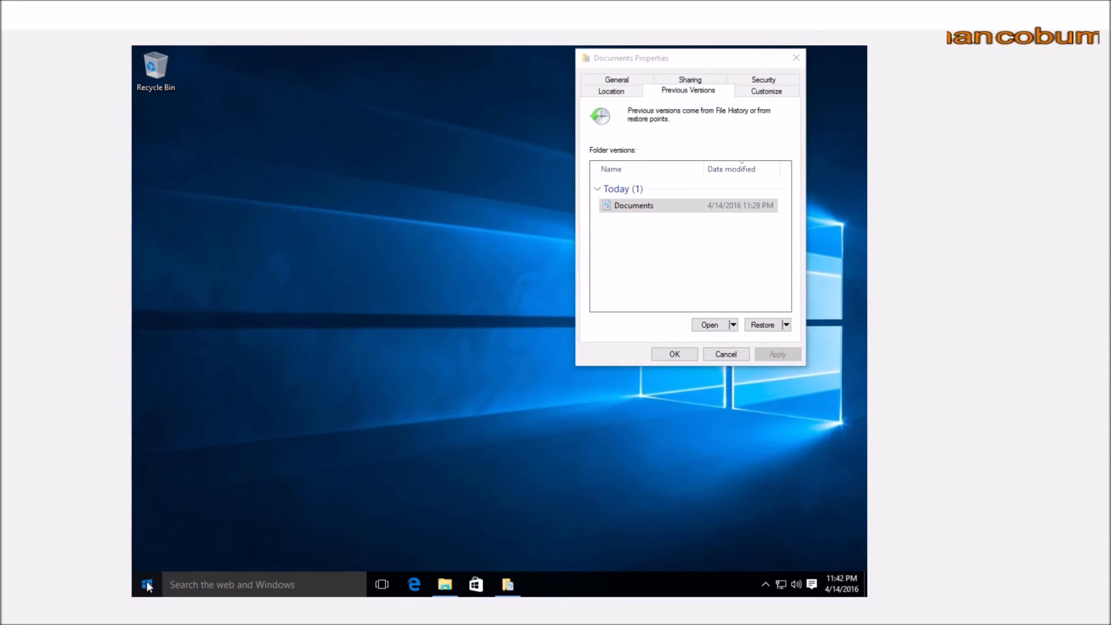
left_click(203, 489)
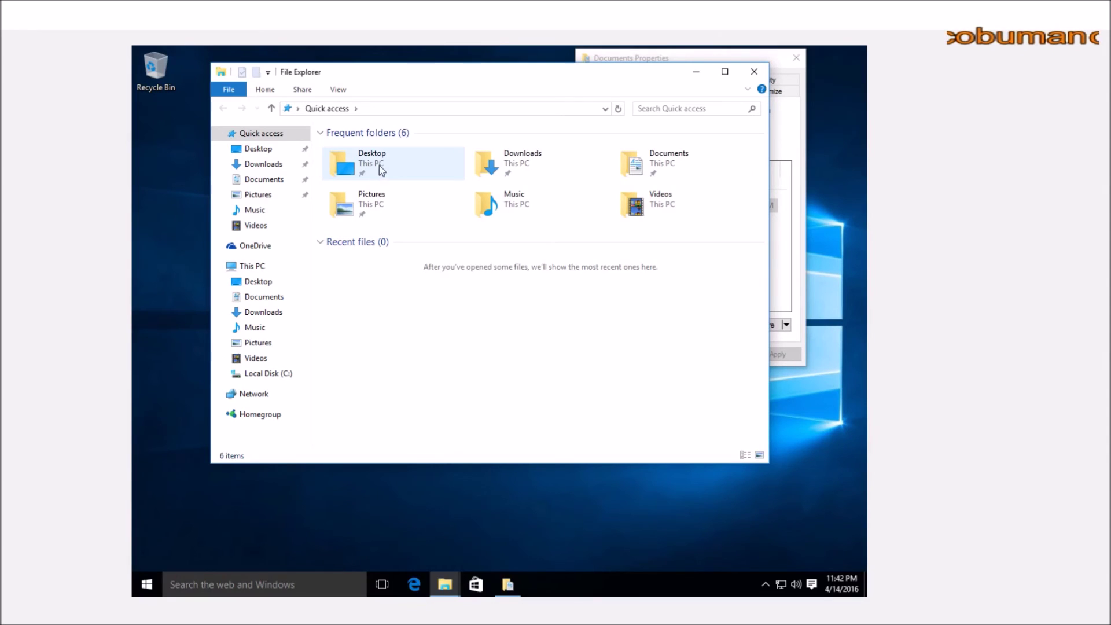
left_click(269, 373)
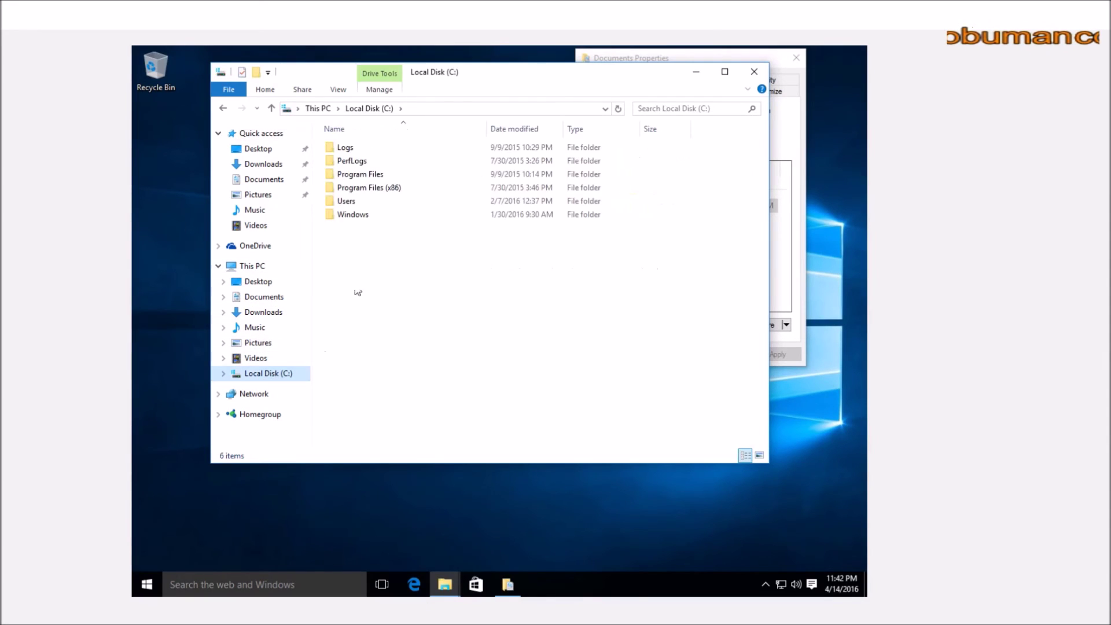
double_click(352, 202)
left_click(377, 150)
double_click(378, 151)
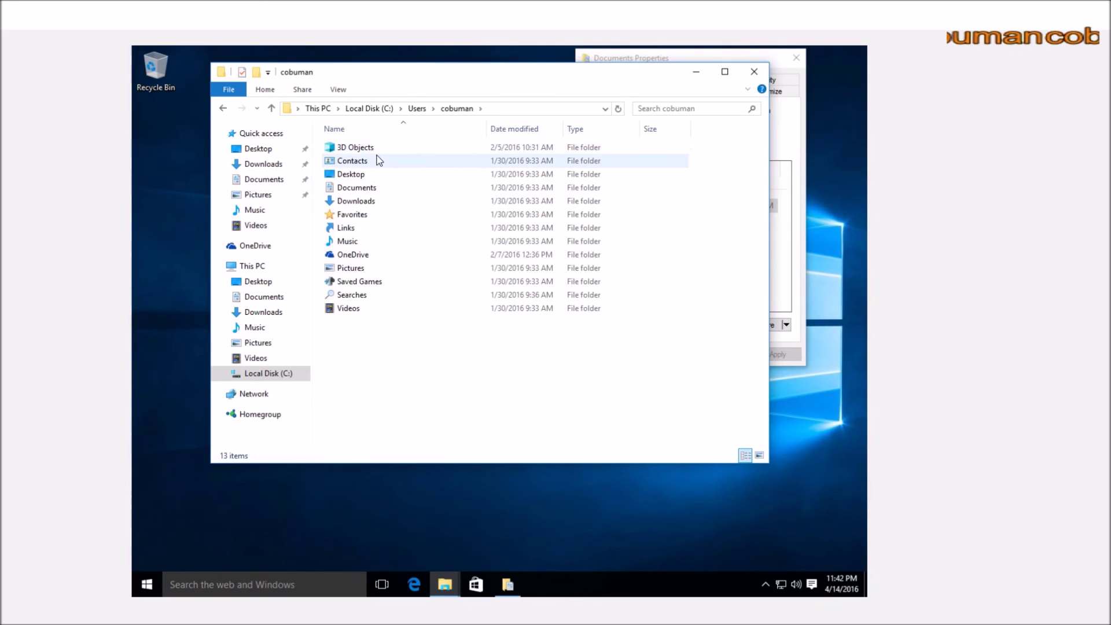
left_click(350, 176)
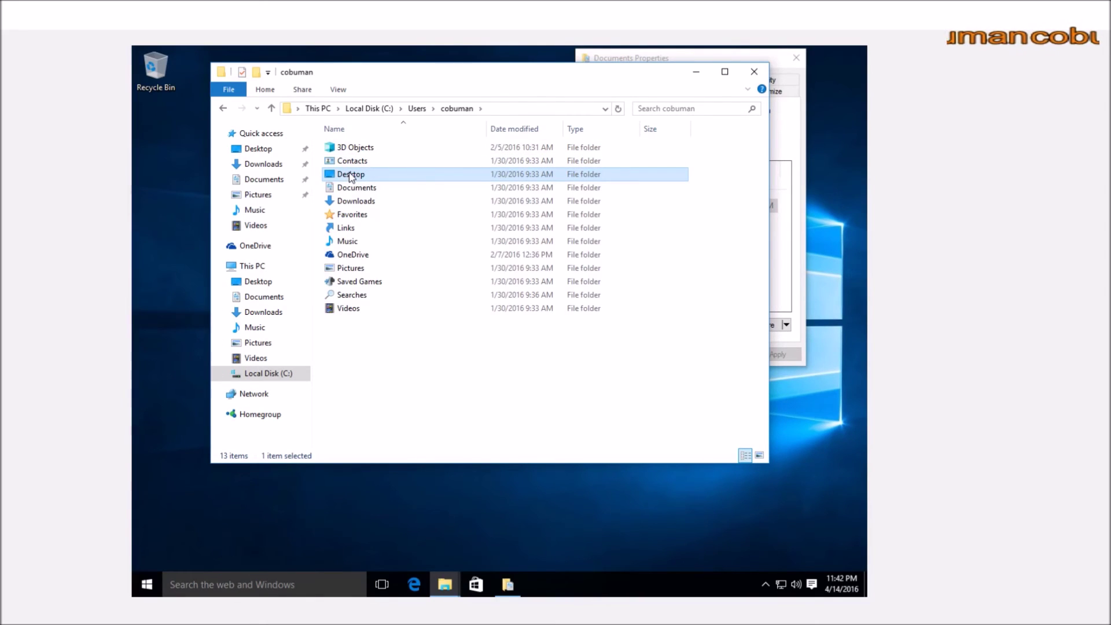
Show the previous versions of the Desktop folder pinned in Quick access and open the 4/14/2016 11:29 PM version.
right_click(262, 154)
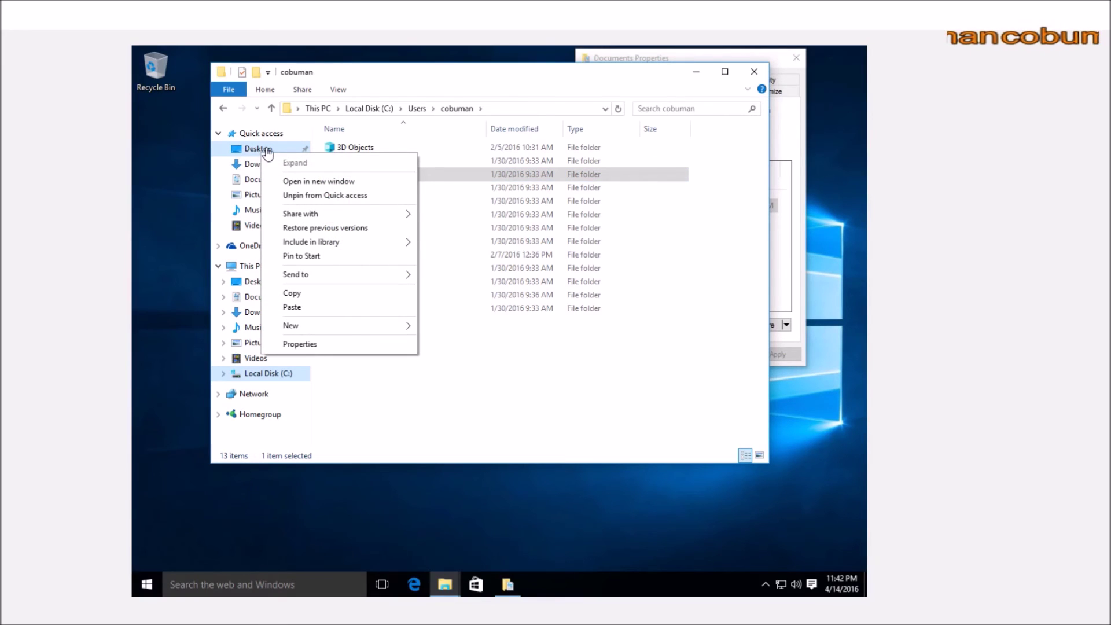
left_click(344, 231)
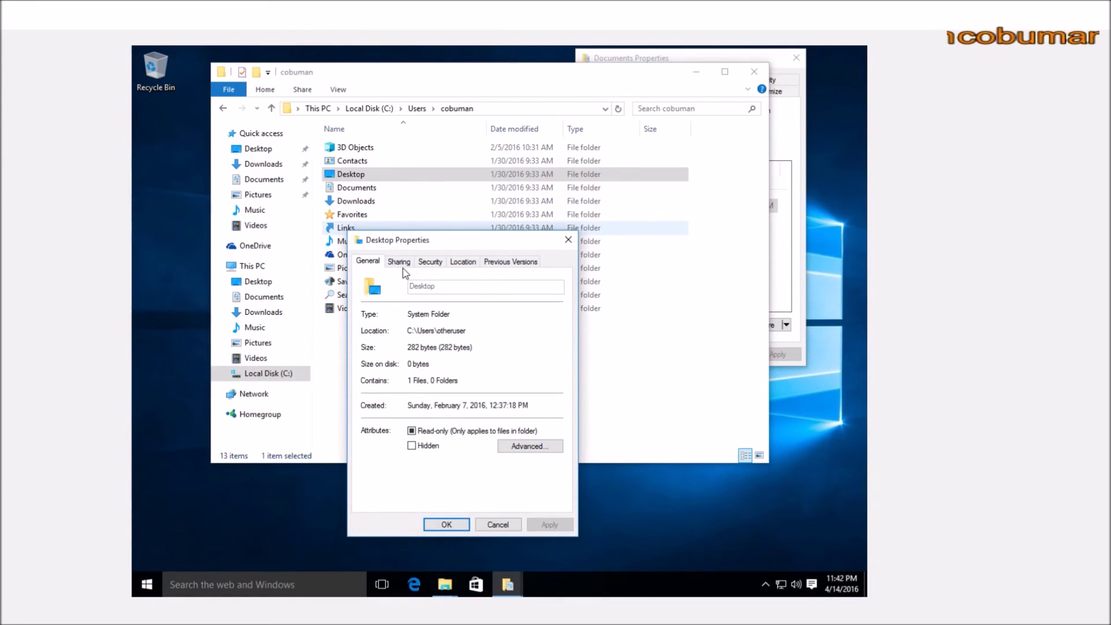
left_click(495, 262)
left_click(466, 378)
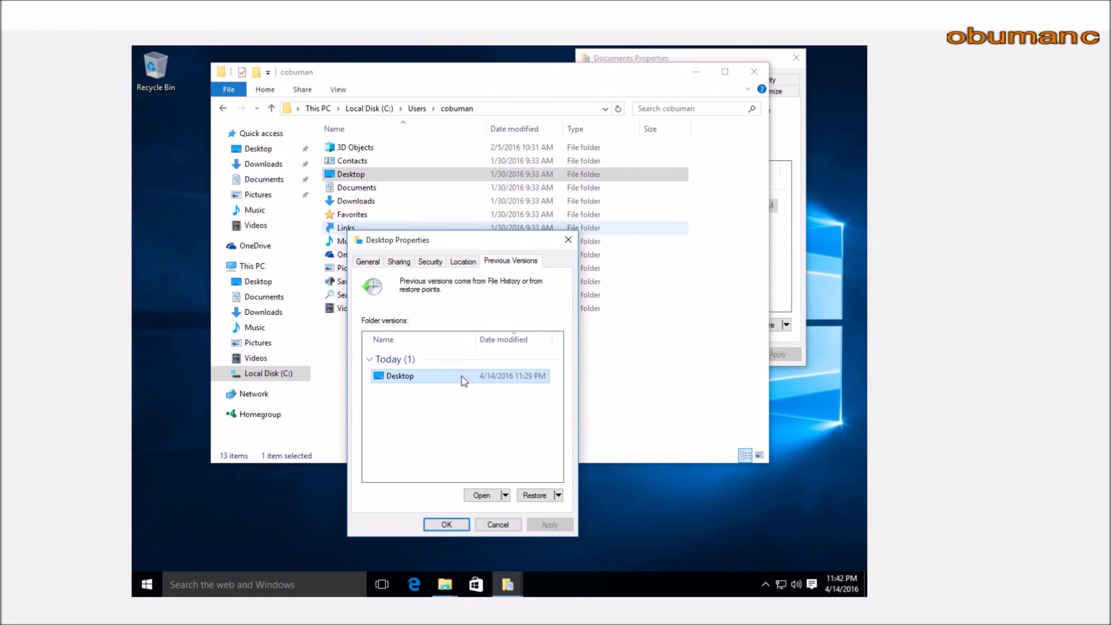
left_click(482, 494)
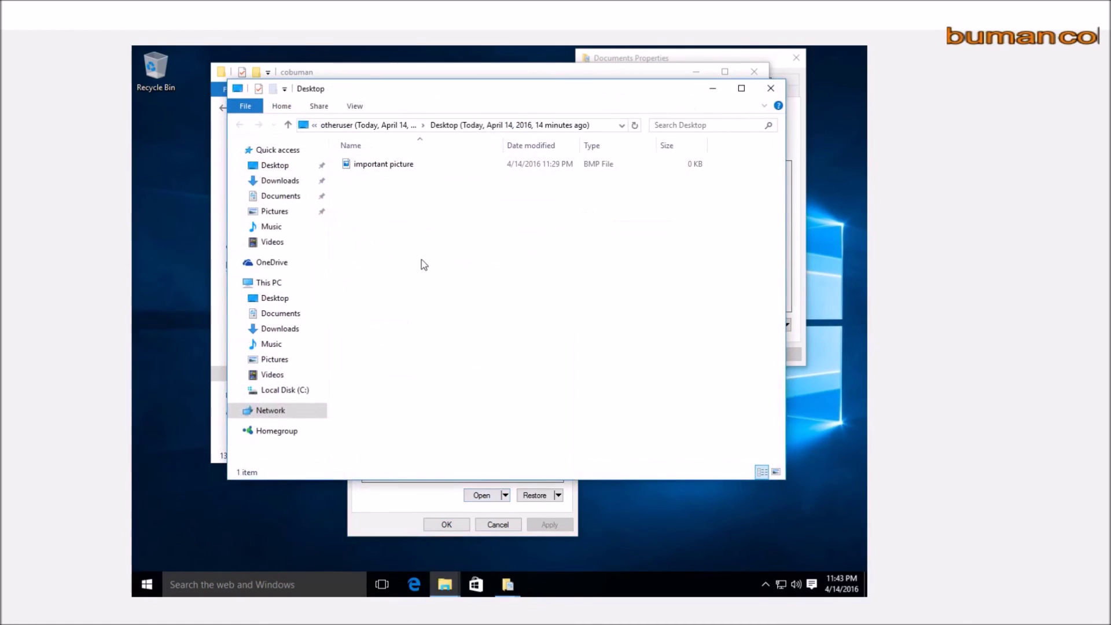
Copy "important picture" from the previous version onto the desktop, accepting the security warning, and close the previous version's window.
left_click(429, 169)
left_click_drag(431, 171, 248, 539)
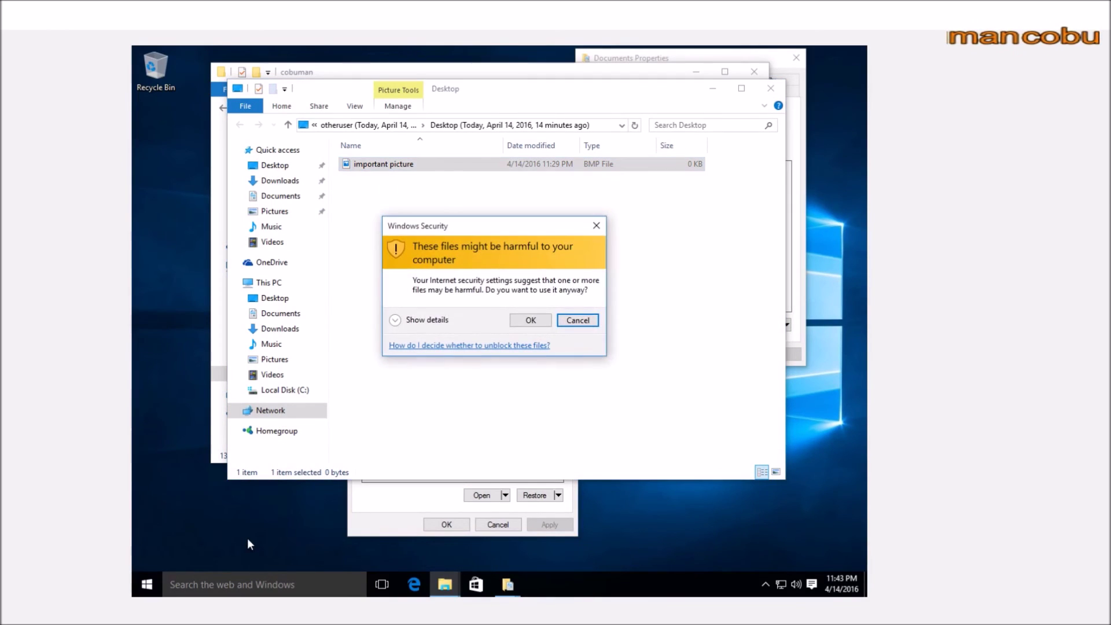
left_click(531, 322)
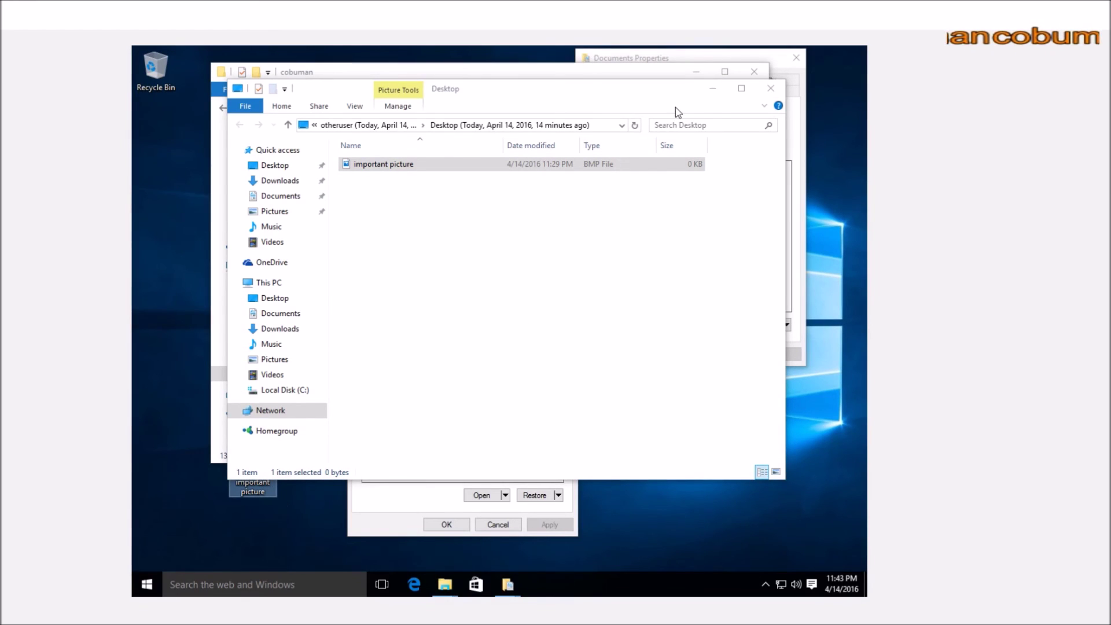
left_click(770, 89)
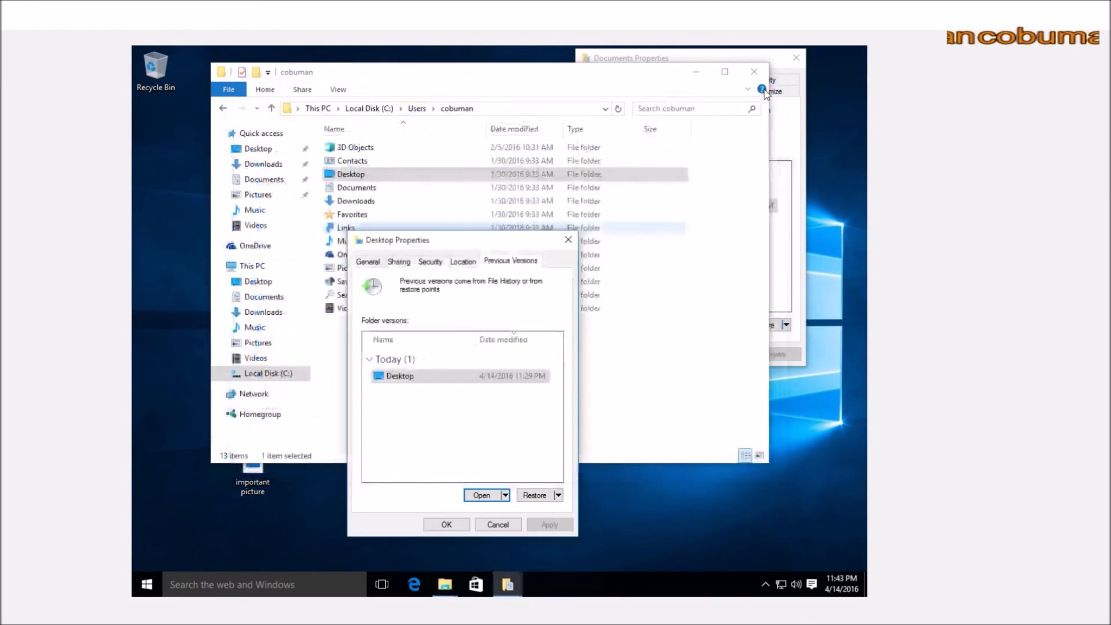
Close Desktop Properties, the File Explorer window and Documents Properties, and select the restored "important picture" on the desktop.
left_click(568, 243)
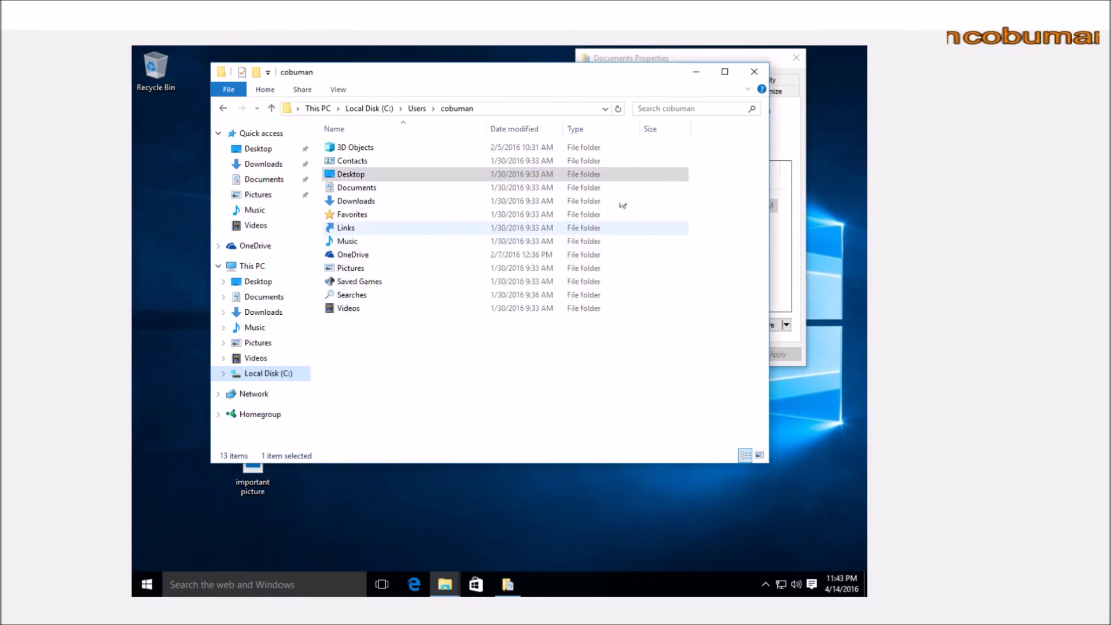
left_click(754, 71)
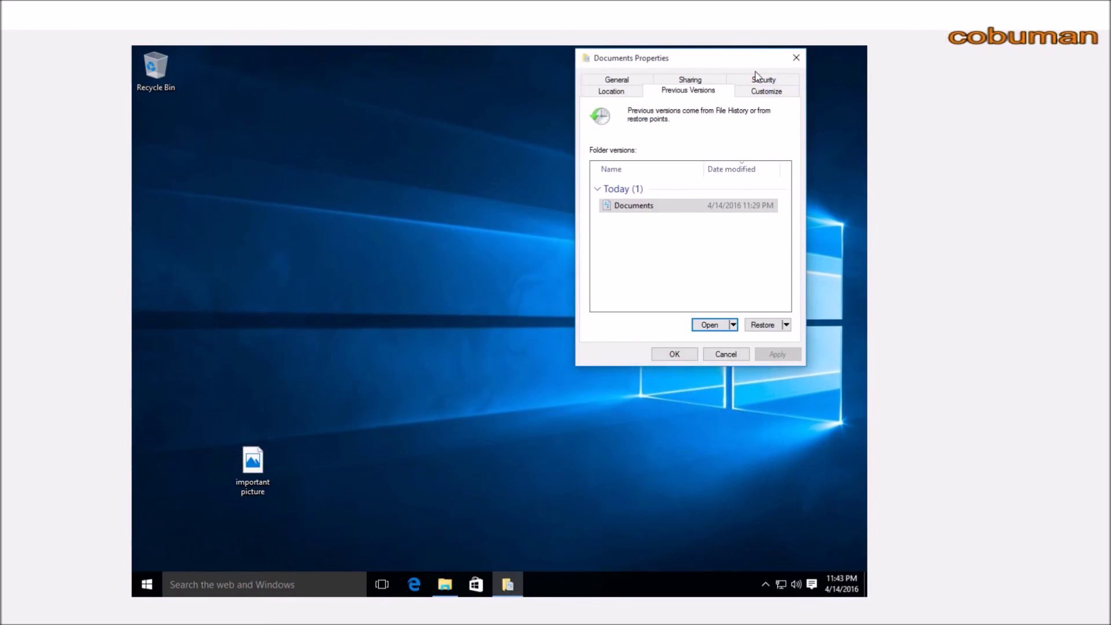
left_click(675, 206)
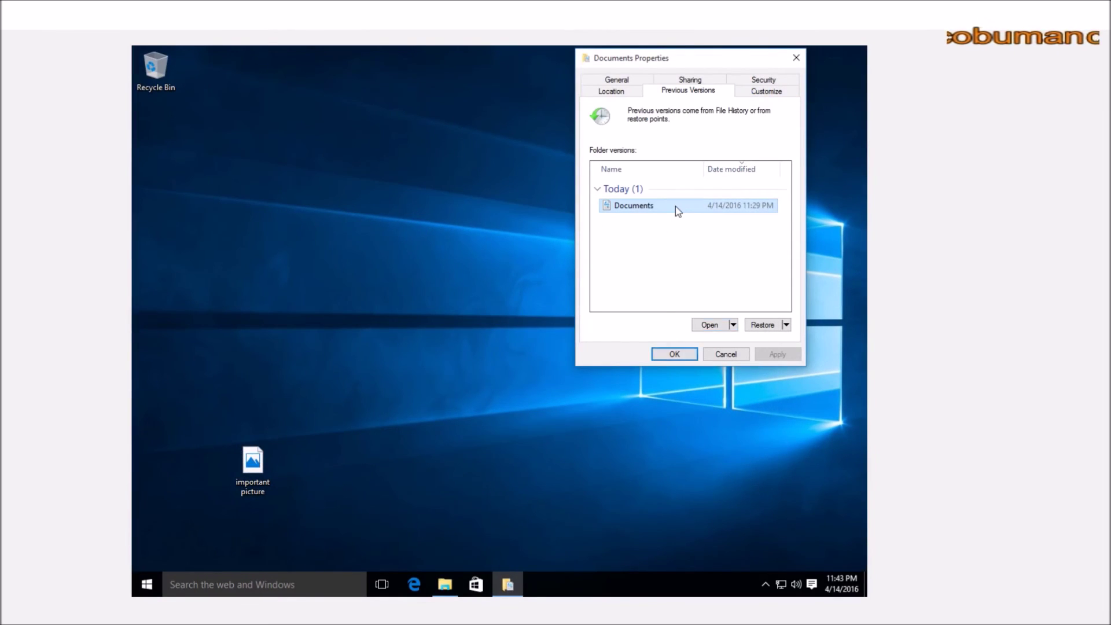
left_click(437, 257)
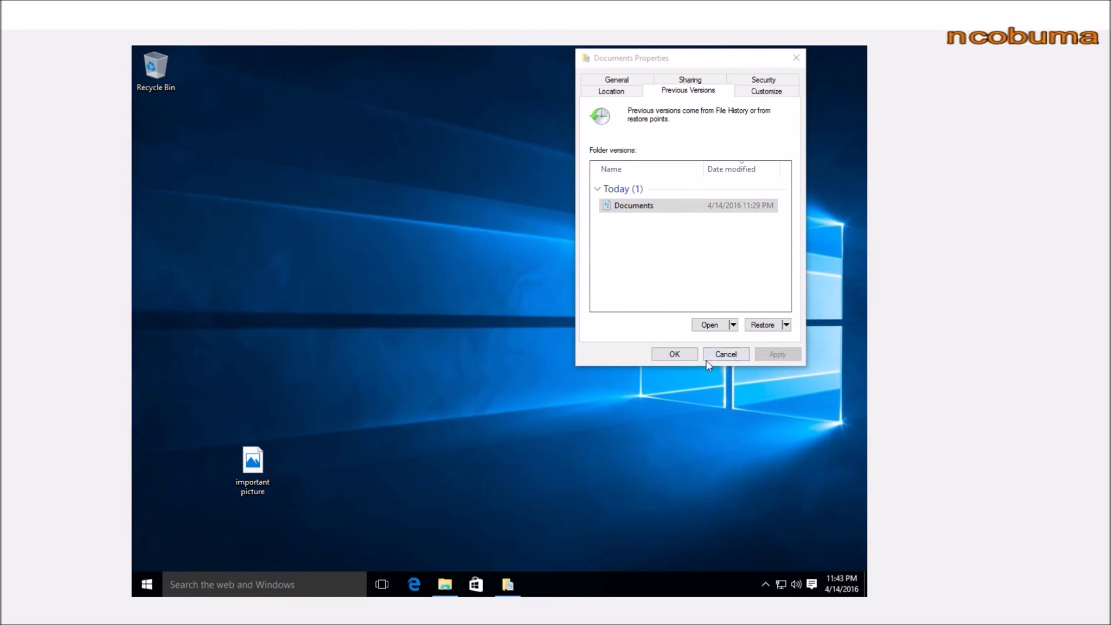
left_click(675, 354)
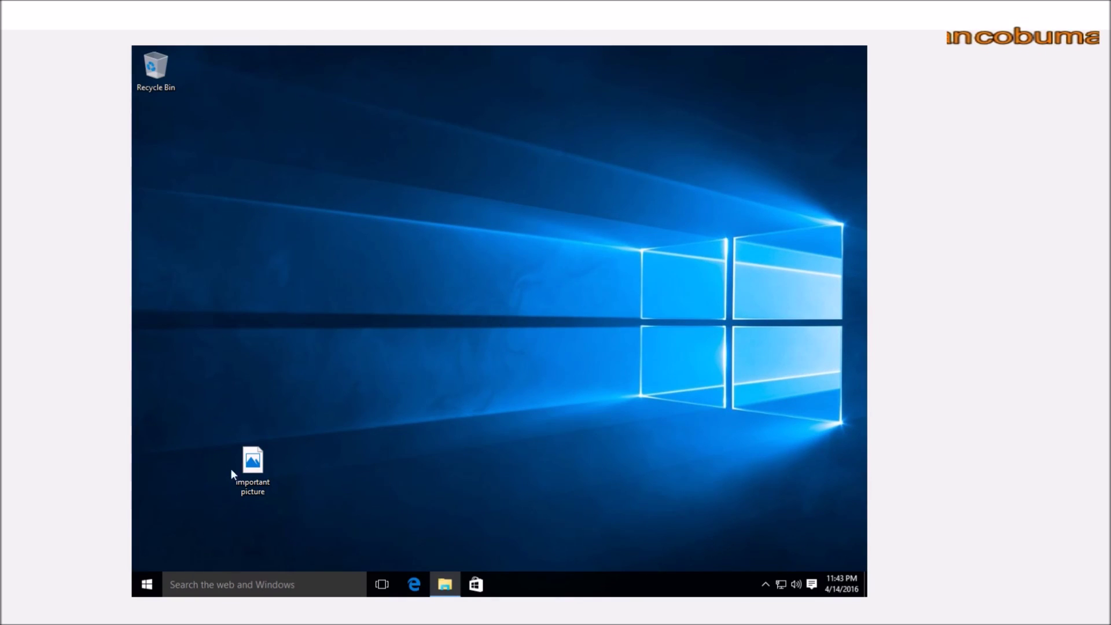
left_click(248, 461)
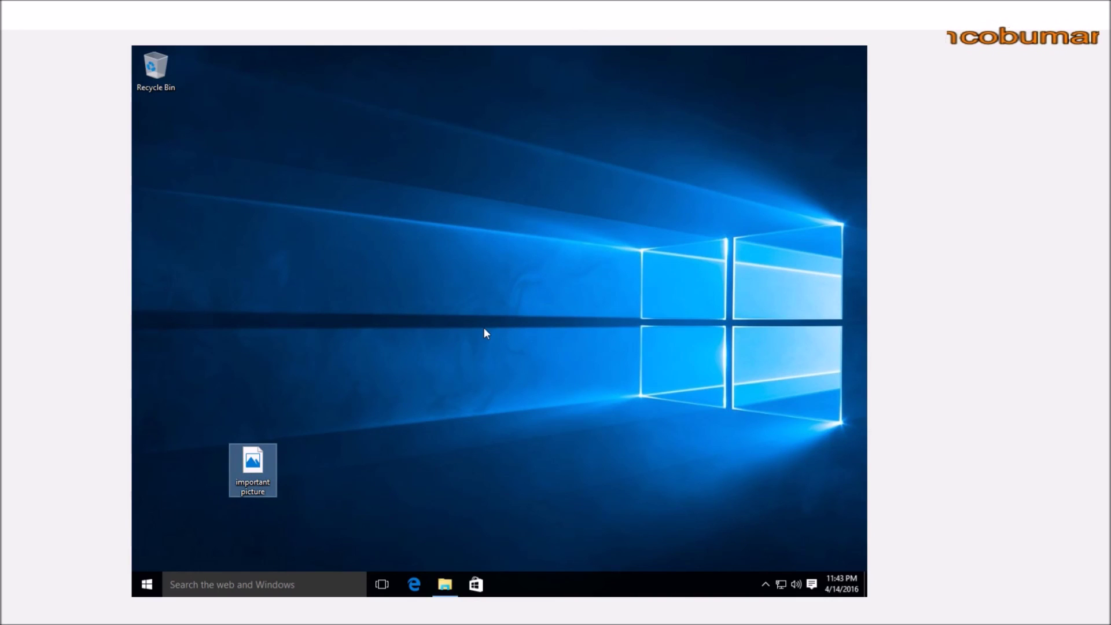